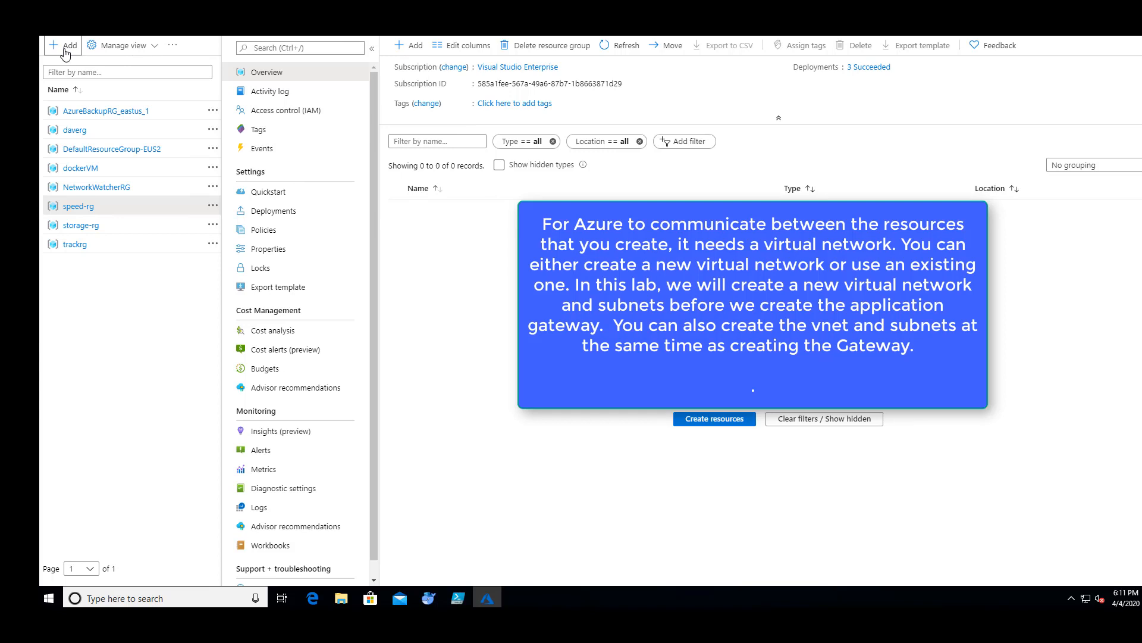
left_click(65, 51)
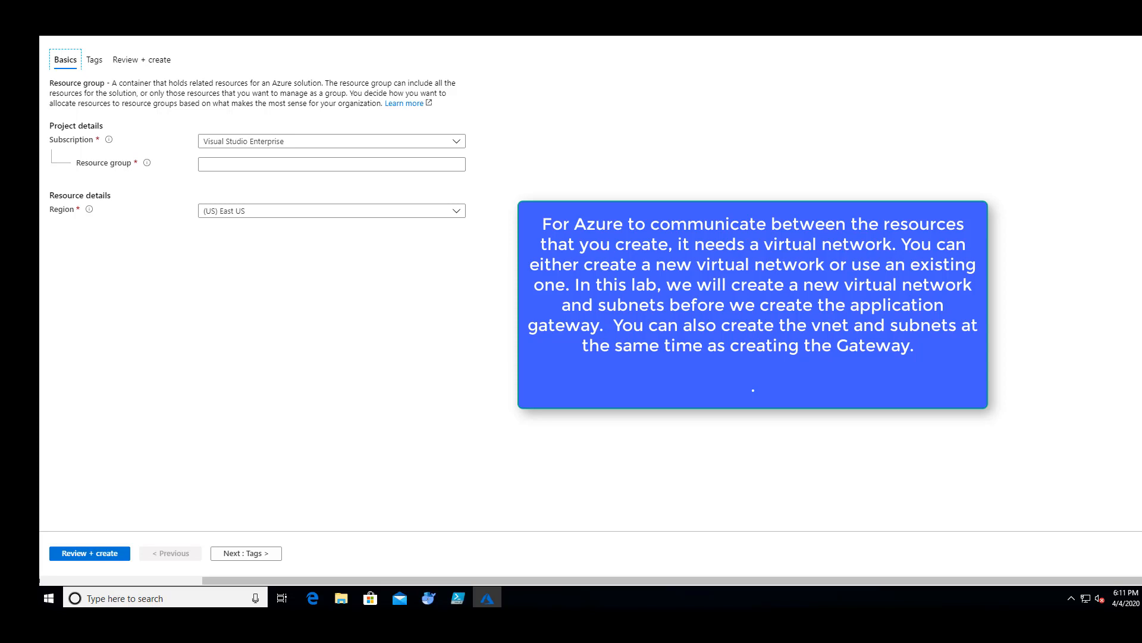
left_click(153, 35)
left_click(95, 238)
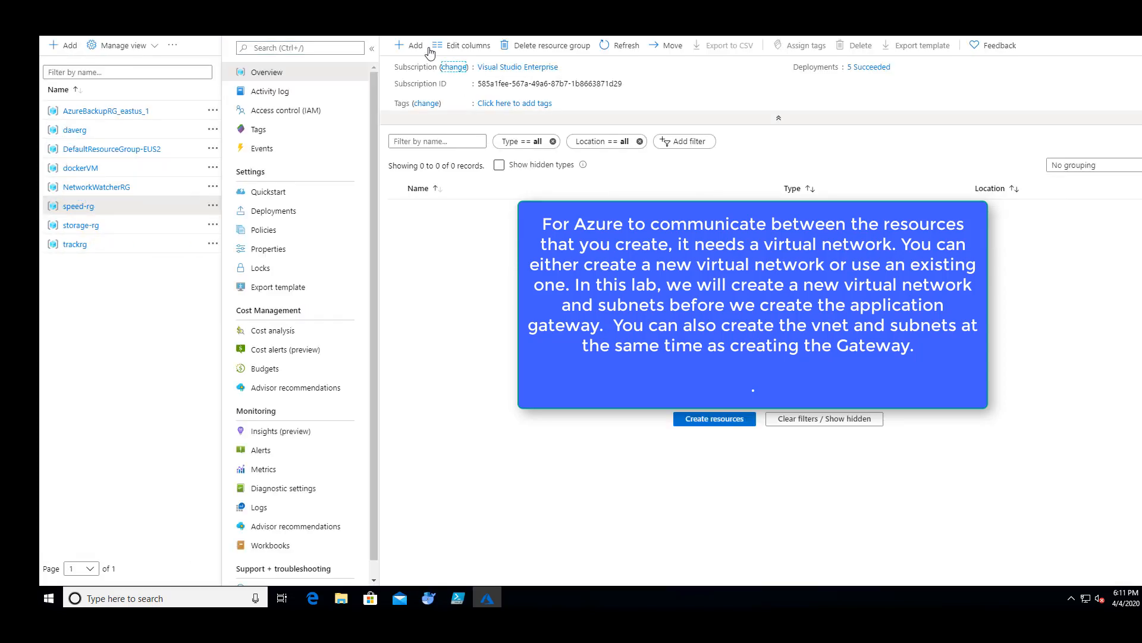
- Find the Virtual Network resource in the Marketplace with "vnet" and start creating it in the speed-rg resource group
left_click(410, 46)
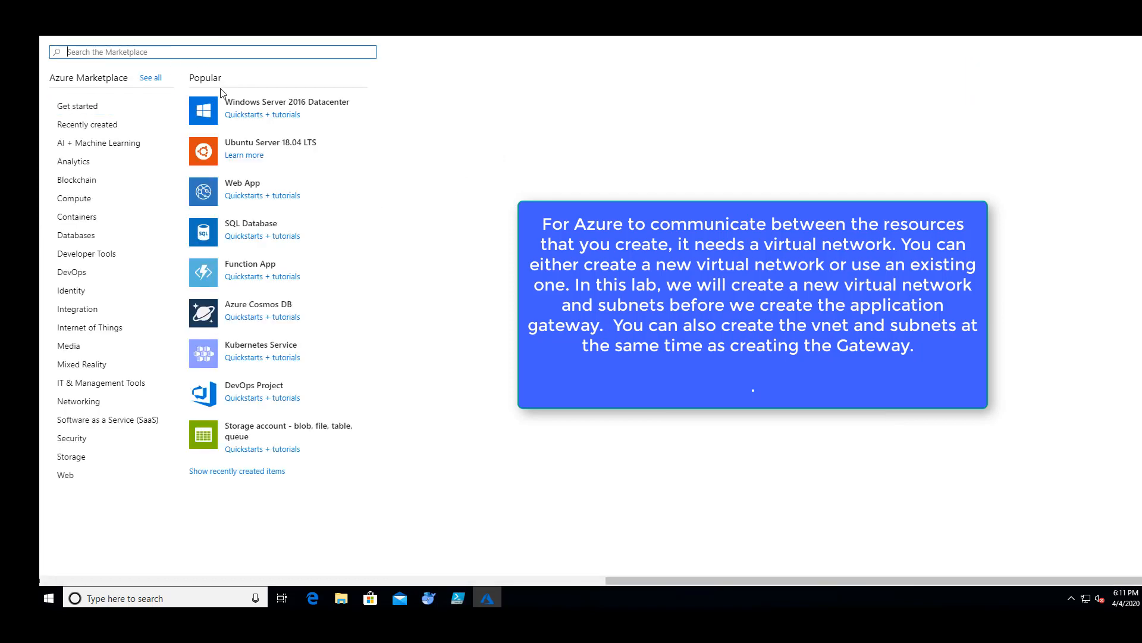
type("vnet")
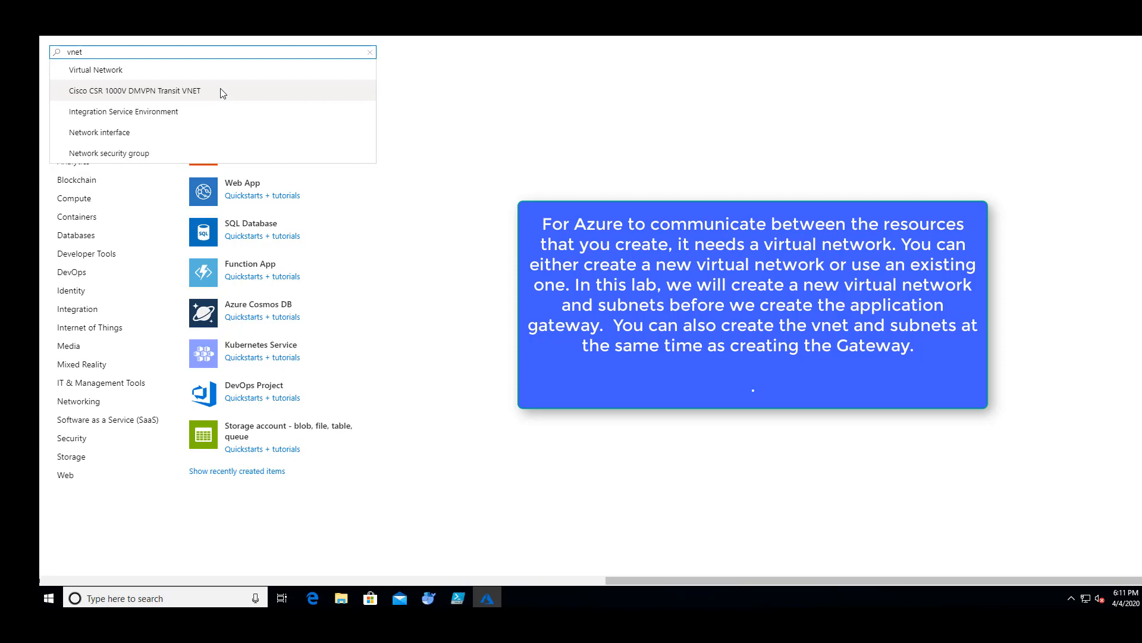
left_click(177, 72)
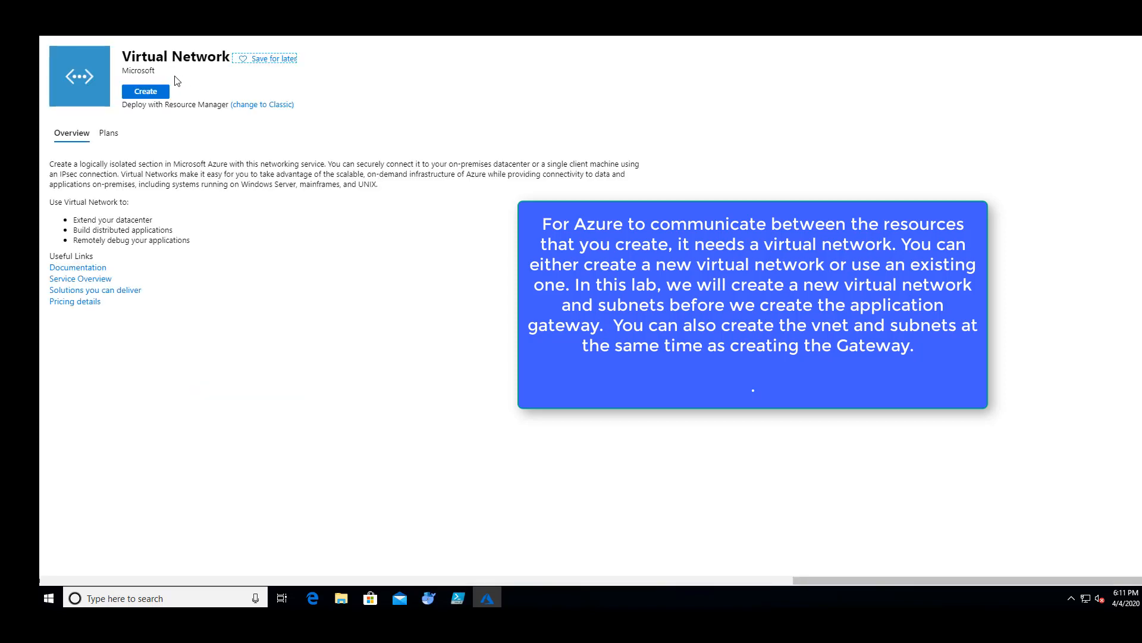
left_click(156, 94)
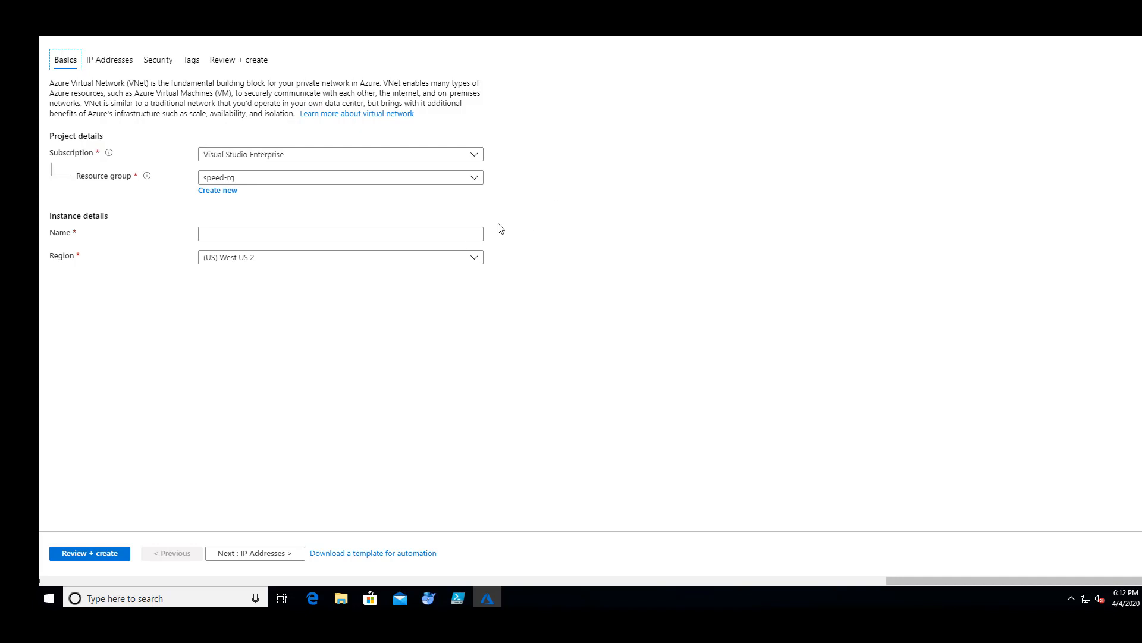
- Set the virtual network's region to (US) East US and name it speedvnet
left_click(462, 263)
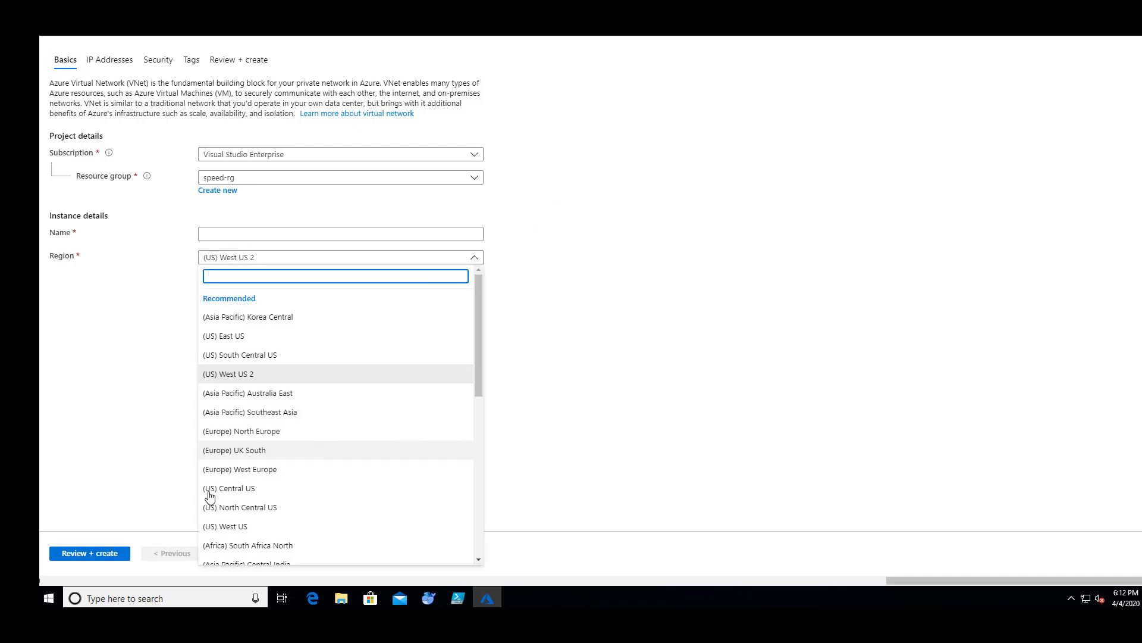
left_click(294, 339)
left_click(294, 339)
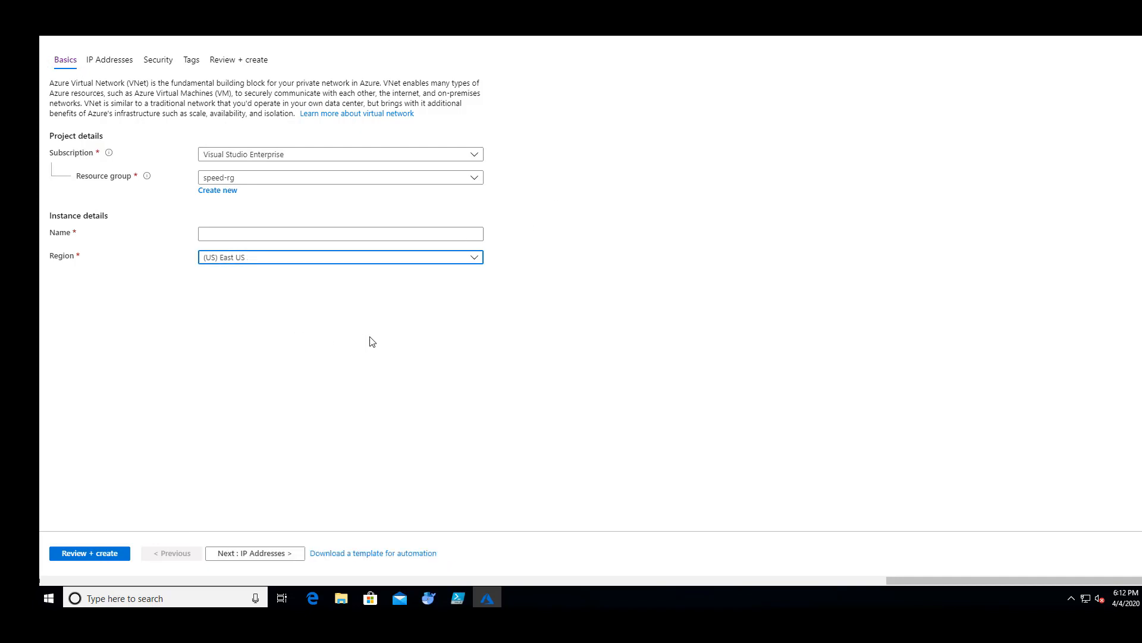
left_click(431, 234)
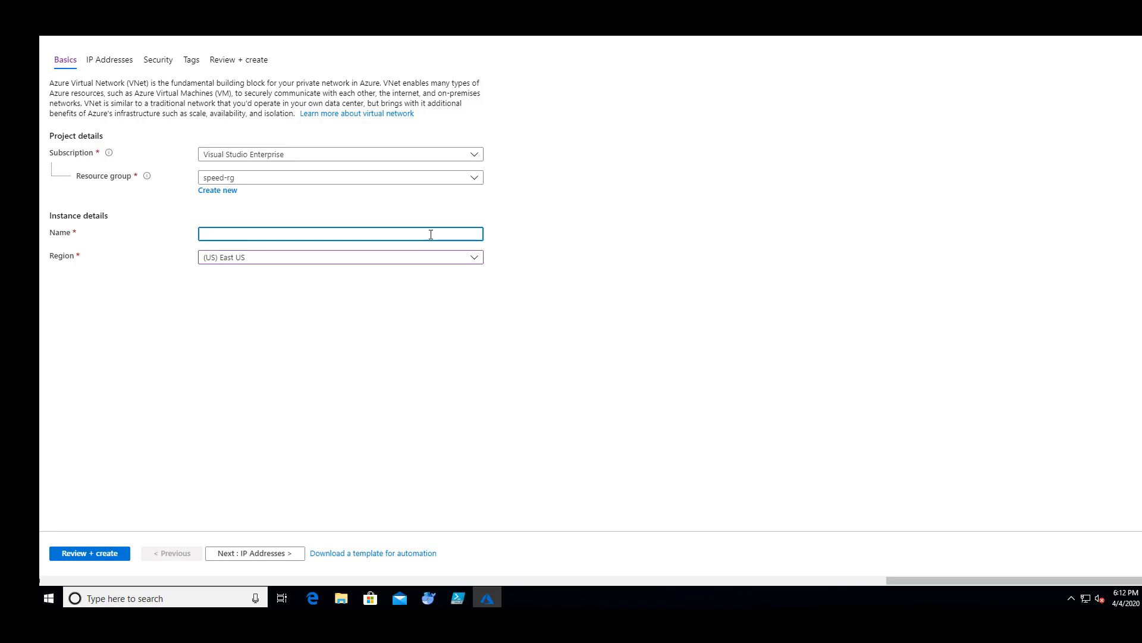
type("speedvnet")
- Replace the default IPv4 address space of the virtual network with 192.168.0.0/16
left_click(258, 552)
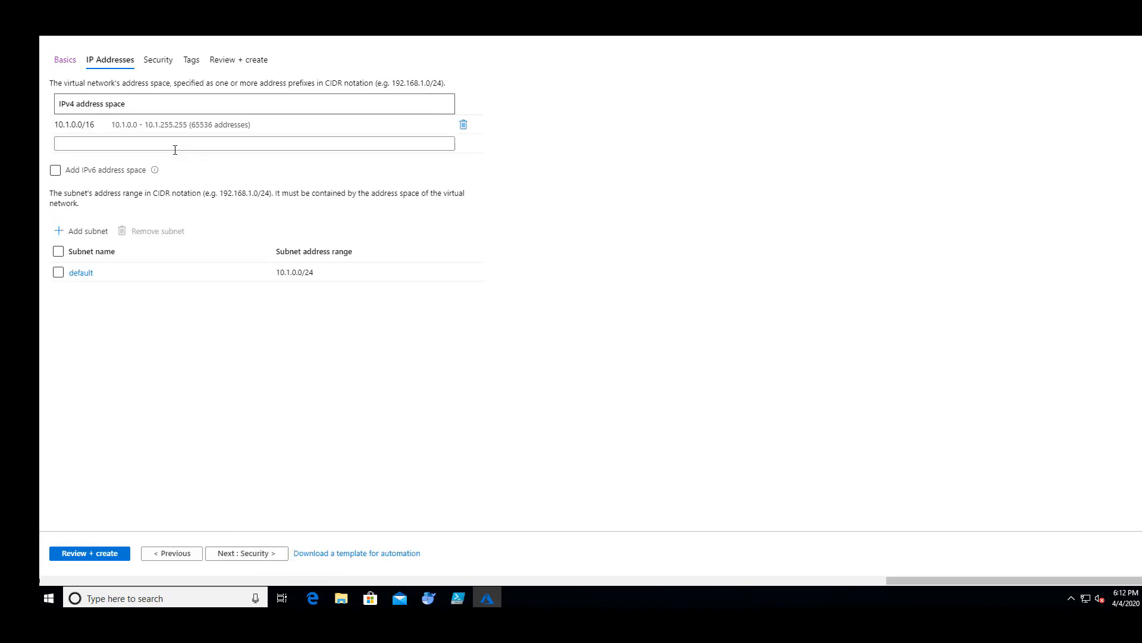
left_click(464, 126)
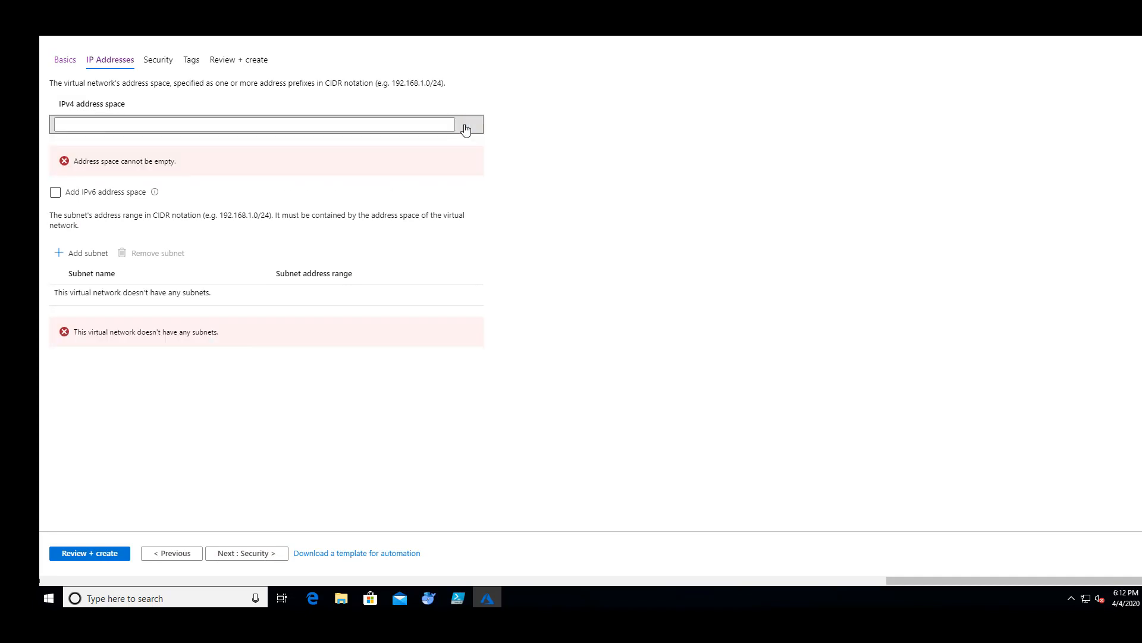
left_click(98, 123)
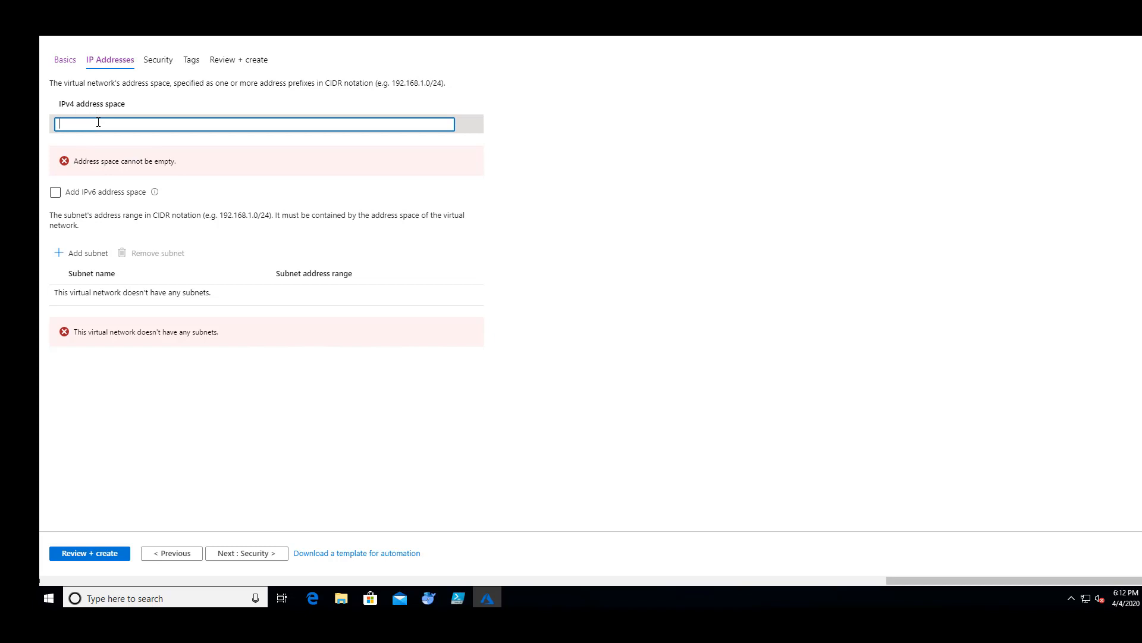
type("192.168")
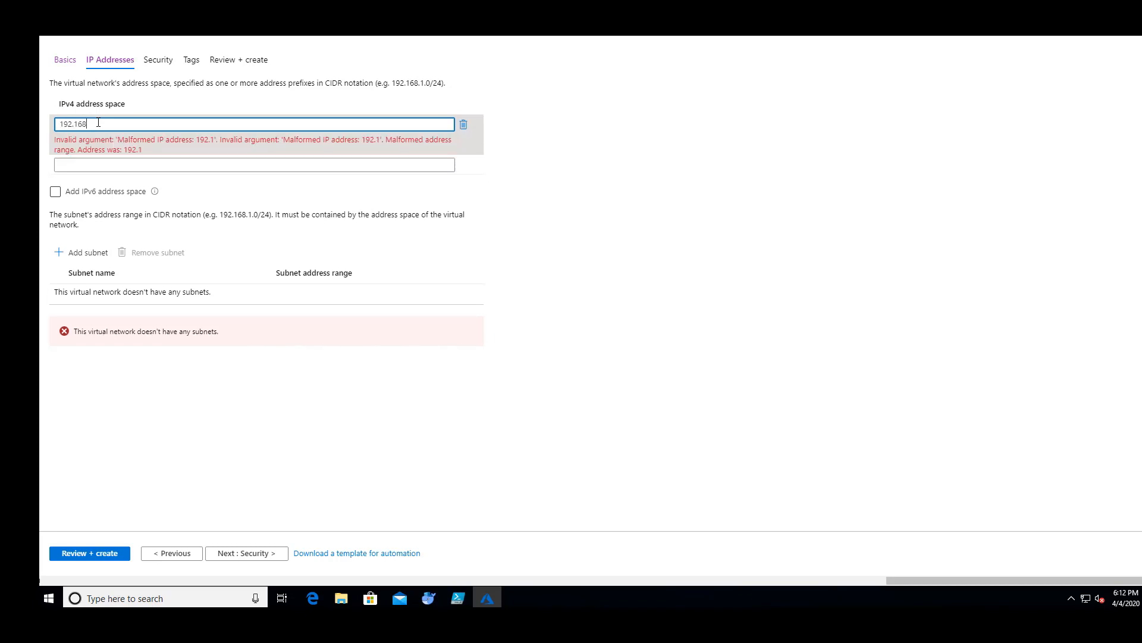
type(".0.0")
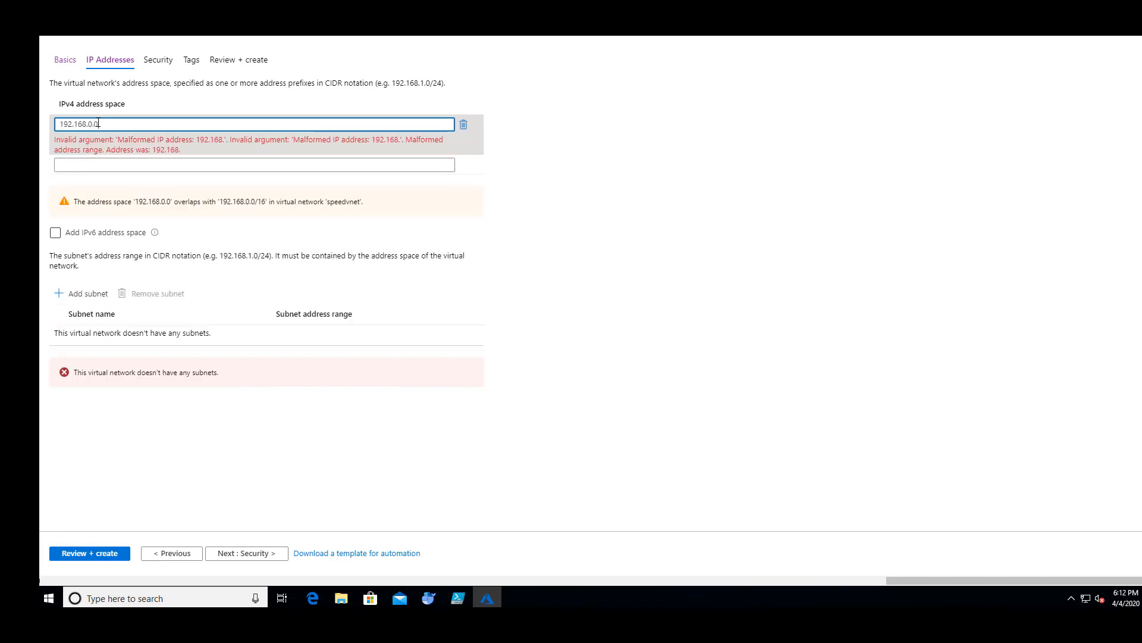
type("/16")
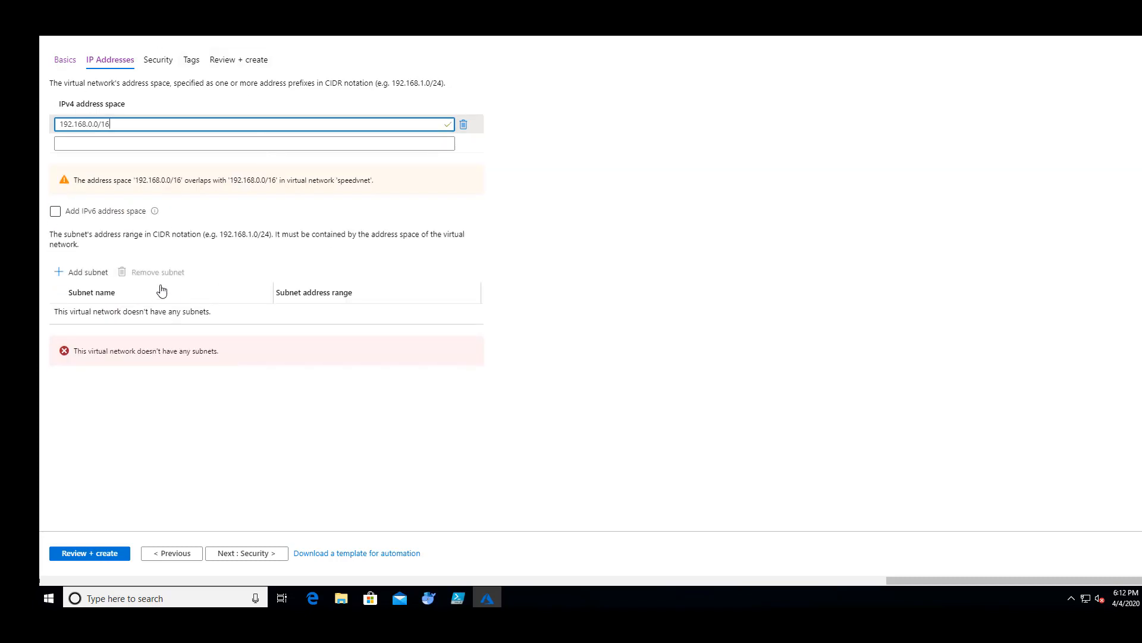
- Add a subnet named gwsubnet with the address range 192.168.1.0/29
left_click(83, 276)
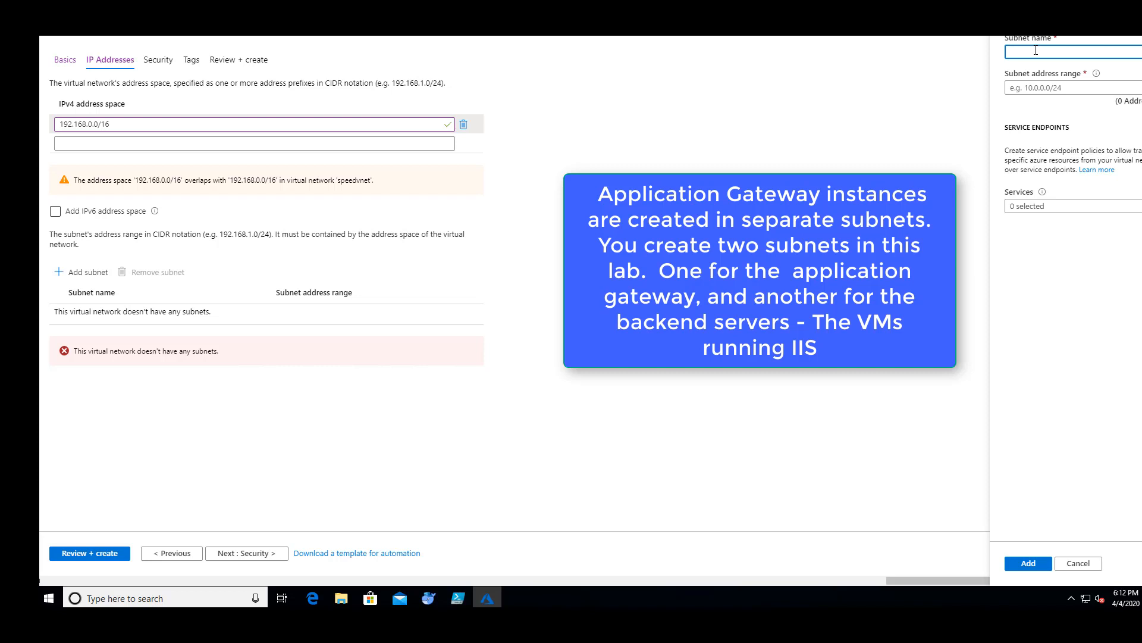
type("gwsubnet")
key("Tab")
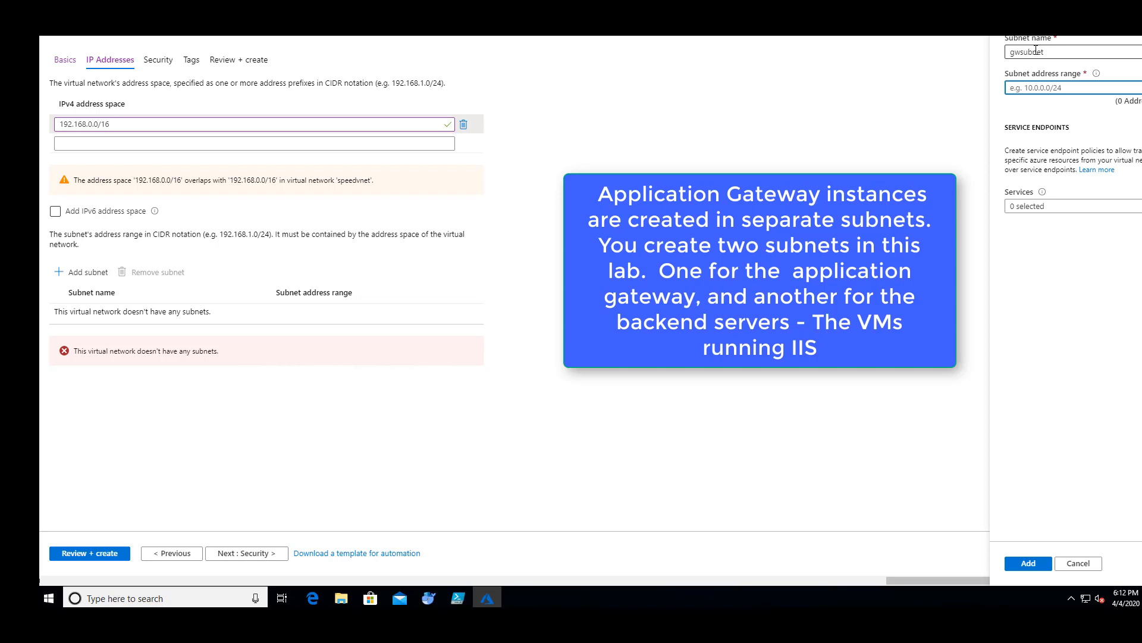
type("192.169")
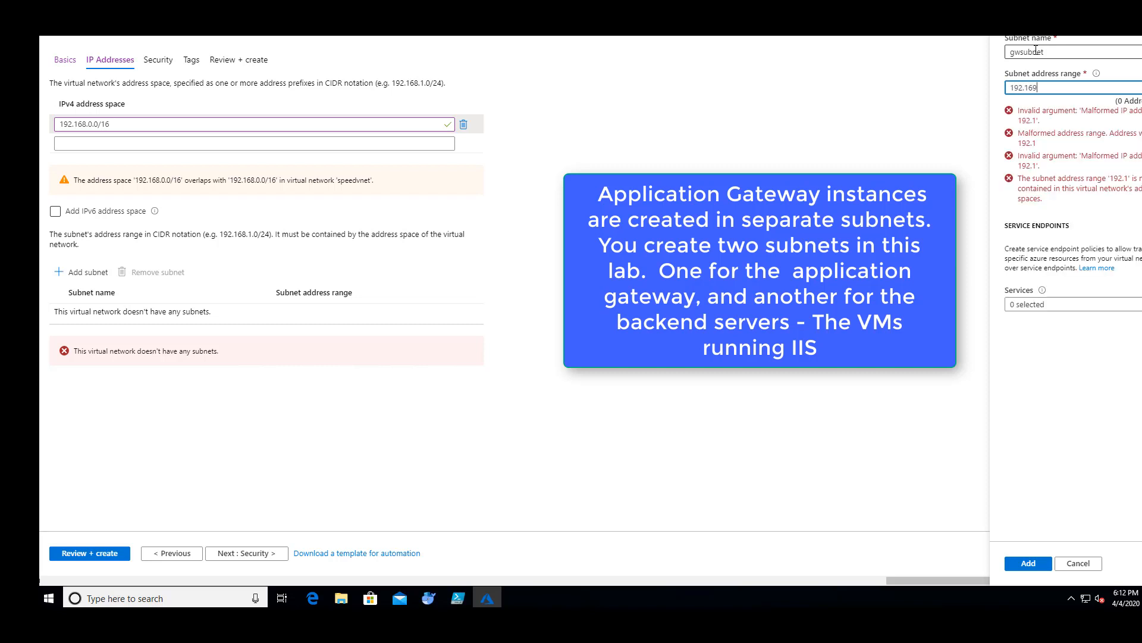
type(".1.0/29")
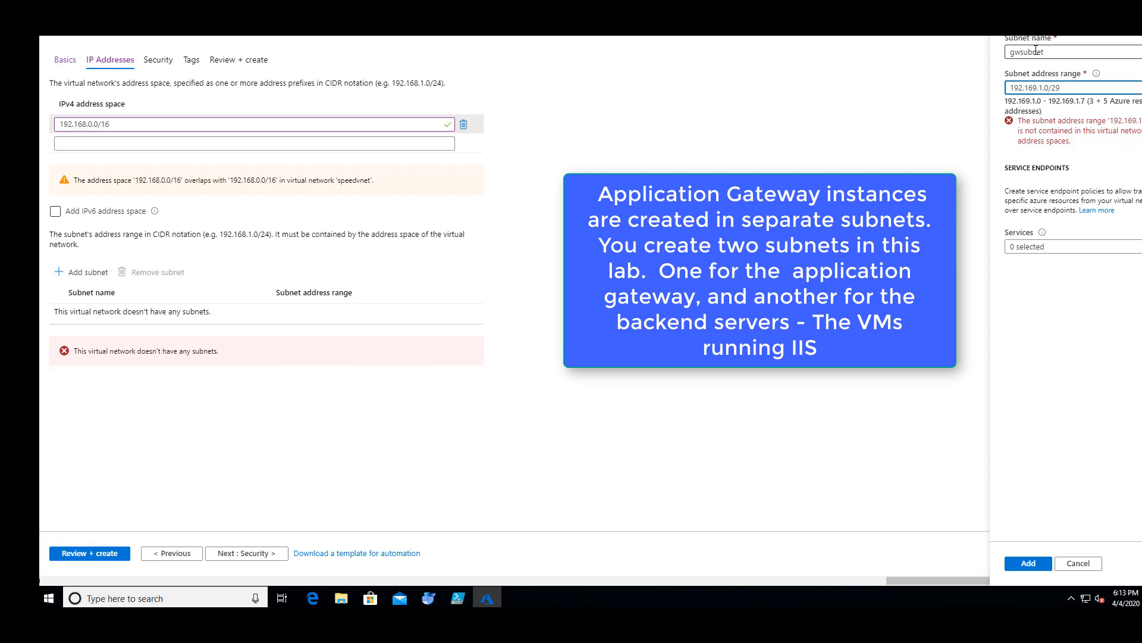
left_click(1038, 564)
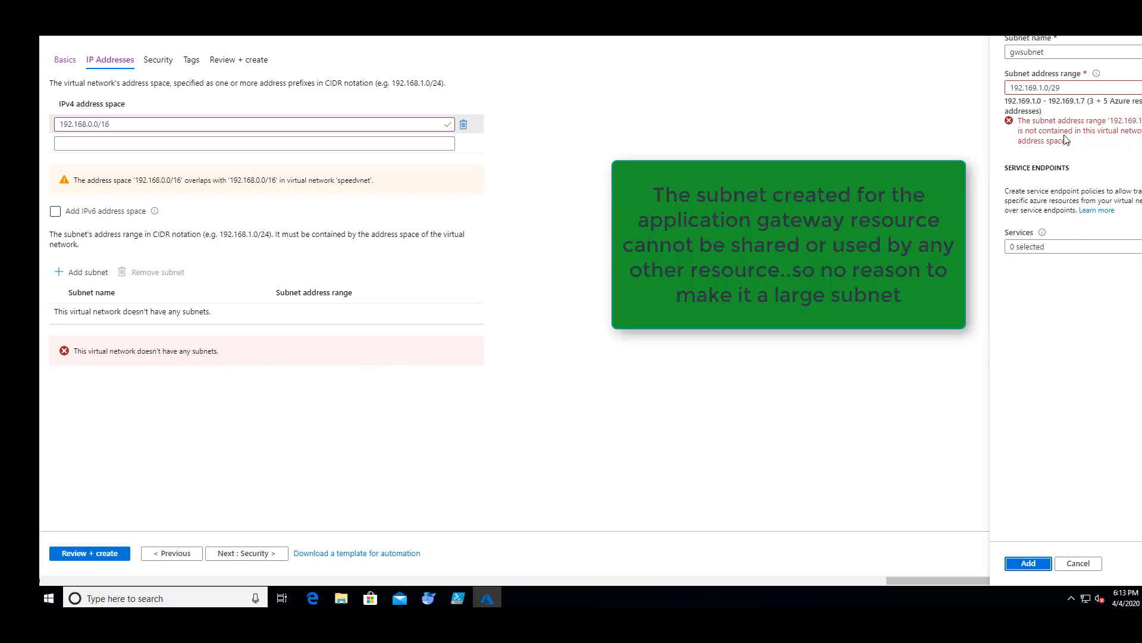
left_click(1038, 88)
key("BackSpace")
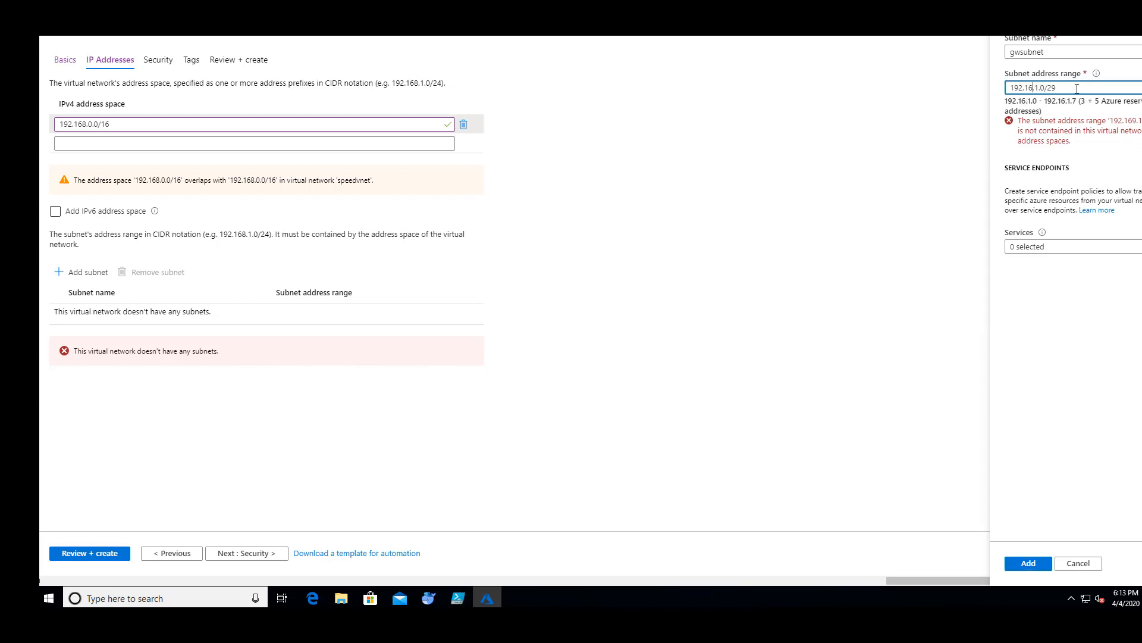
type("8")
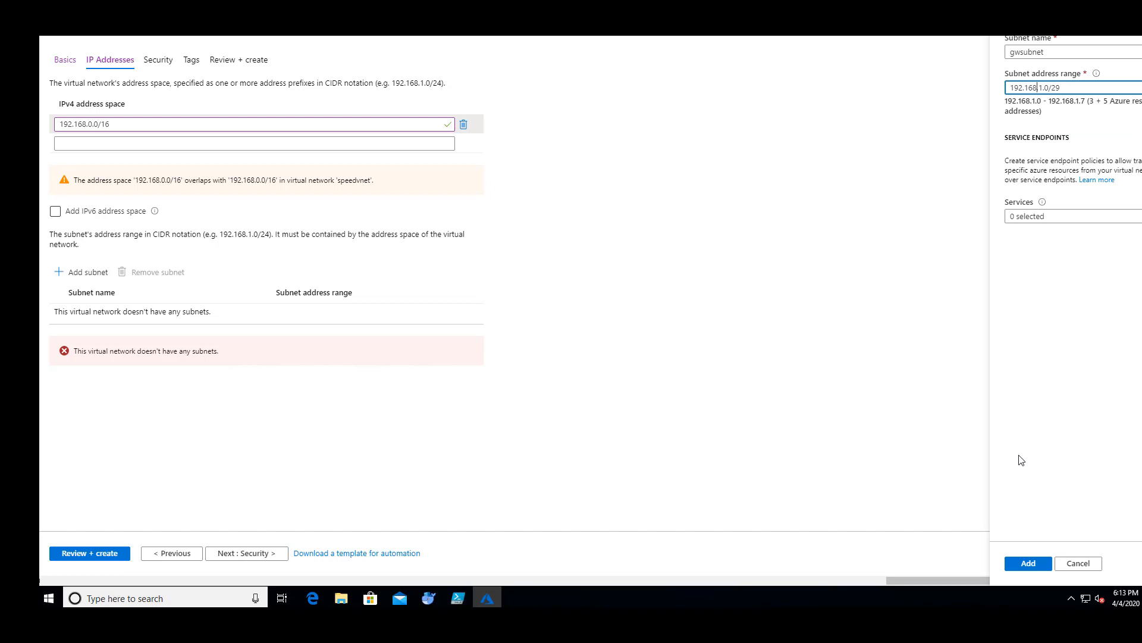
left_click(1022, 563)
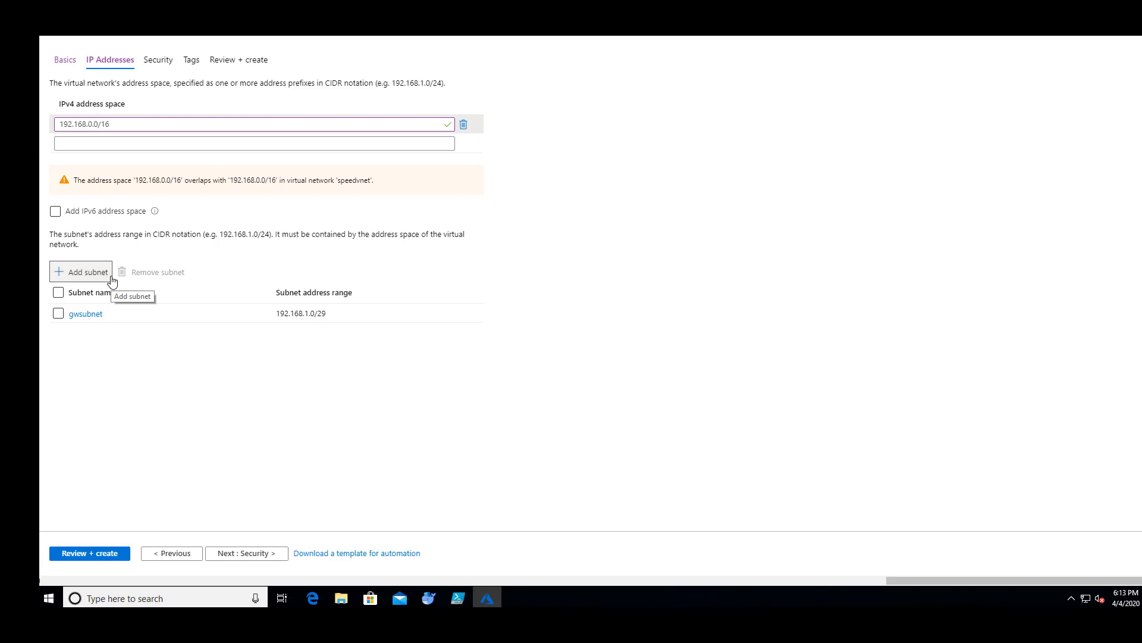
- Add a second subnet named gwbackendsubnet with the address range 192.168.2.0/24
left_click(92, 277)
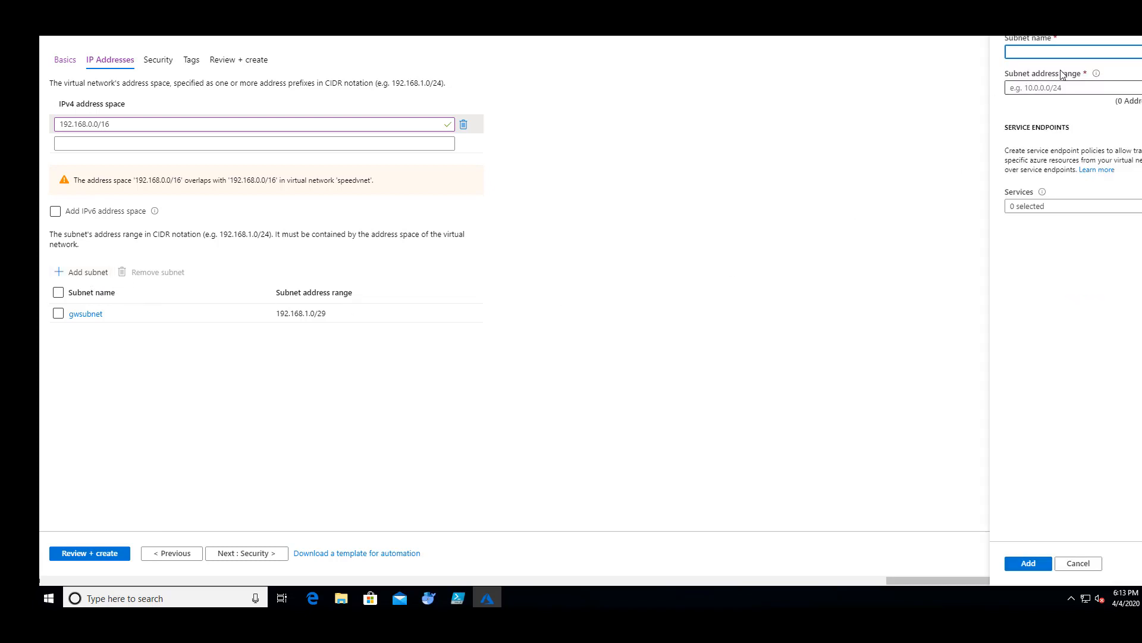
type("backendsubnetgs")
key("BackSpace")
type("w")
key("BackSpace")
key("BackSpace")
key("BackSpace")
key("BackSpace")
key("BackSpace")
key("BackSpace")
key("BackSpace")
key("BackSpace")
key("BackSpace")
key("BackSpace")
key("BackSpace")
key("BackSpace")
key("BackSpace")
key("BackSpace")
key("BackSpace")
type("gwbackendsubnet")
left_click(1070, 88)
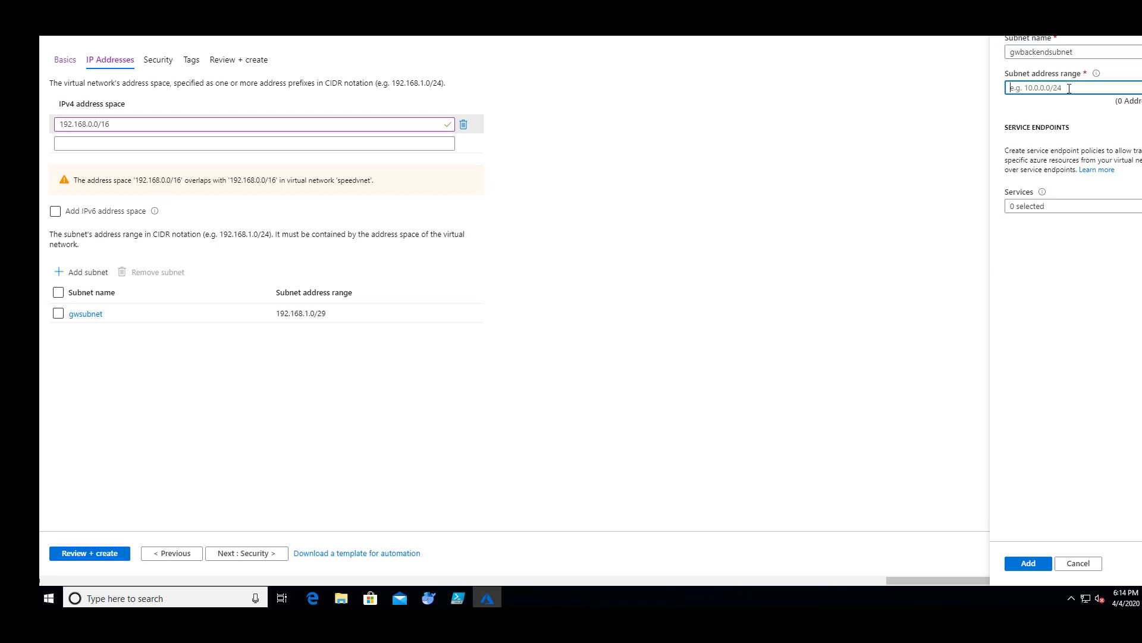
type("192.168.2.0")
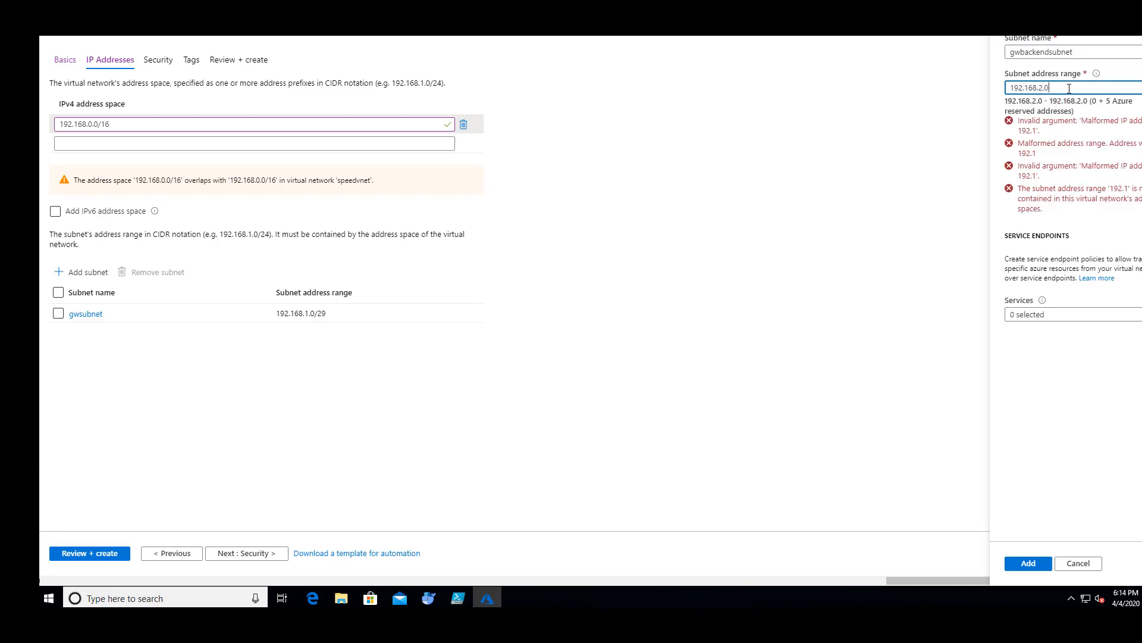
type("/24")
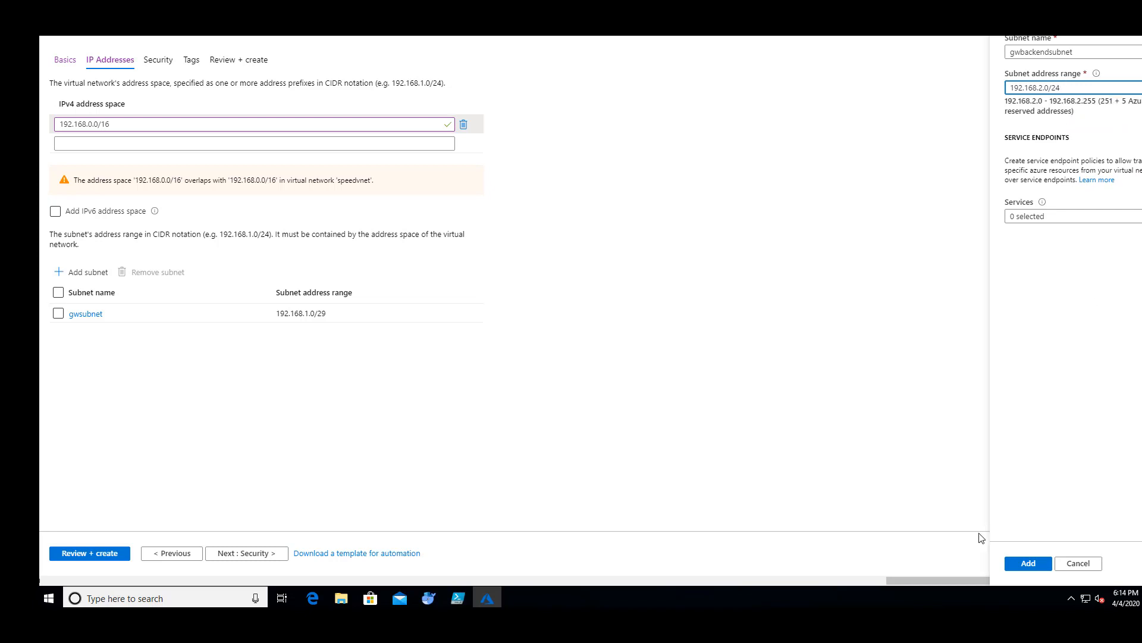
left_click(1013, 562)
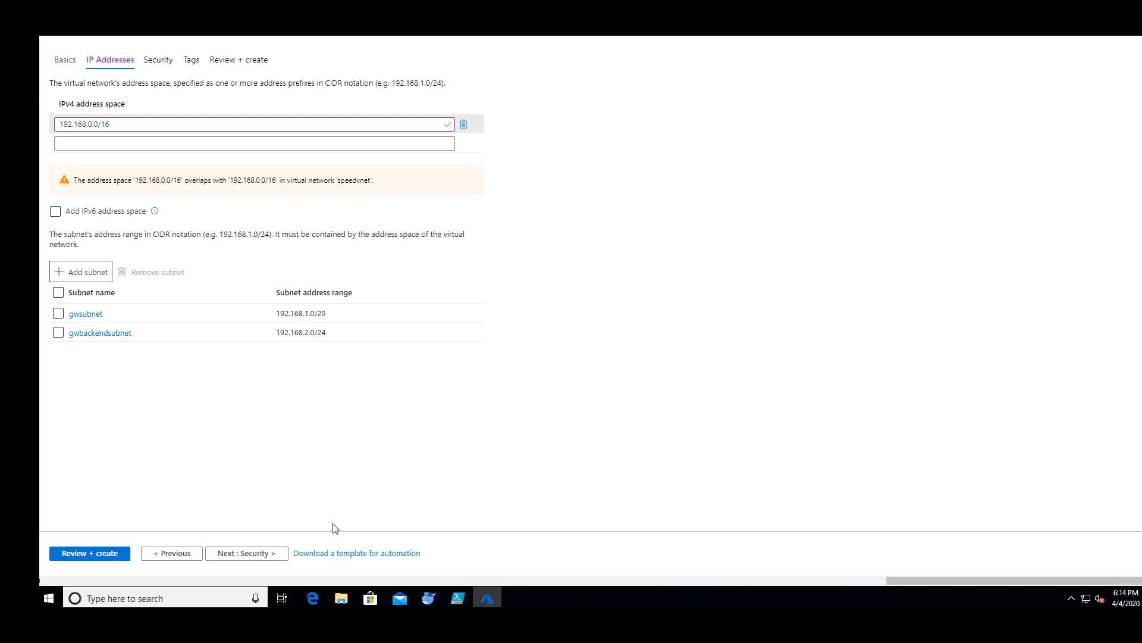
- Accept the default security and tag settings, then review and create the virtual network
left_click(258, 555)
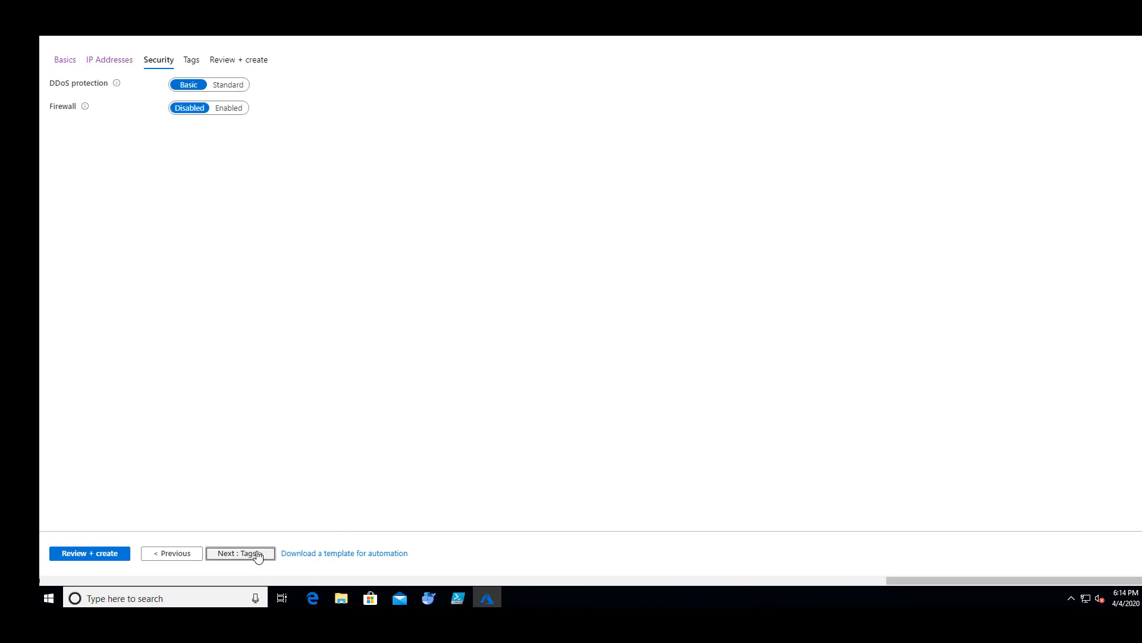
left_click(257, 554)
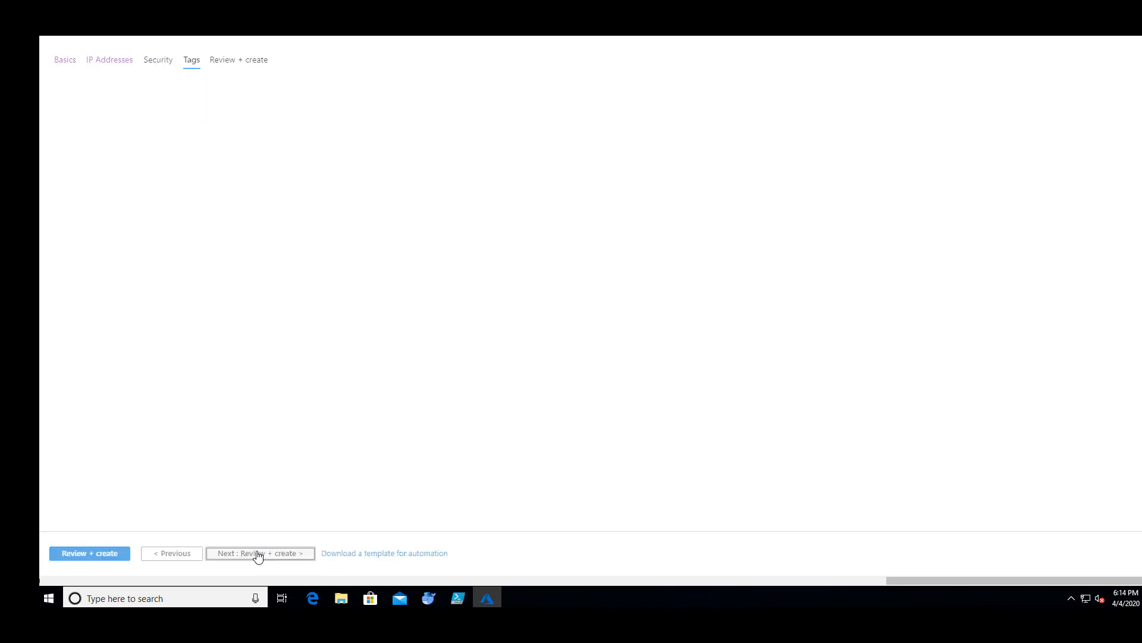
left_click(258, 554)
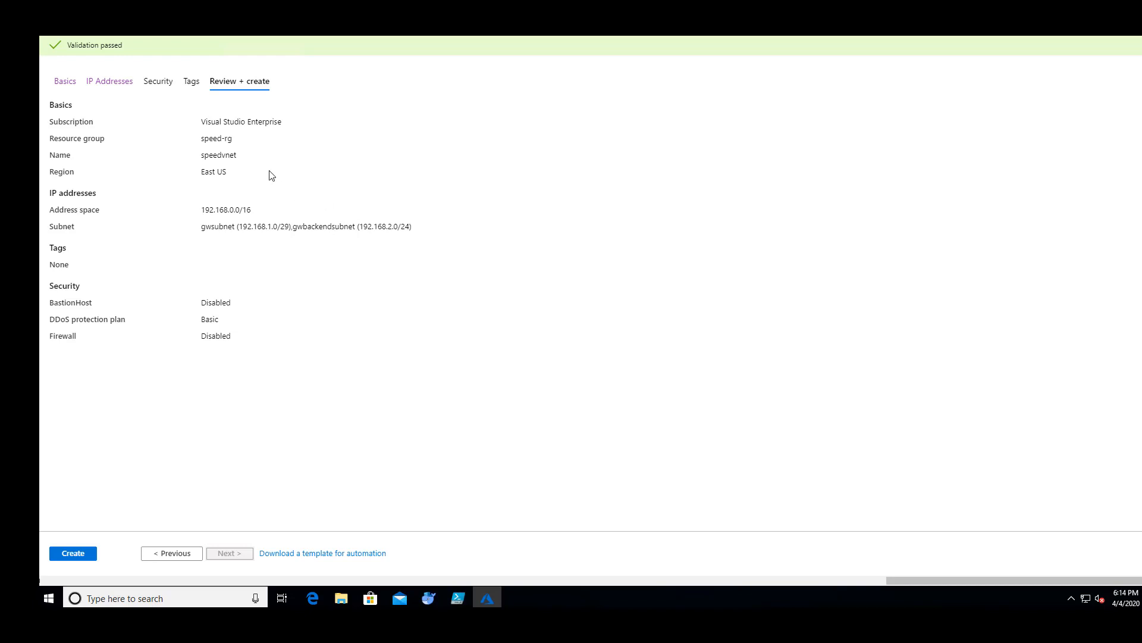
left_click(84, 555)
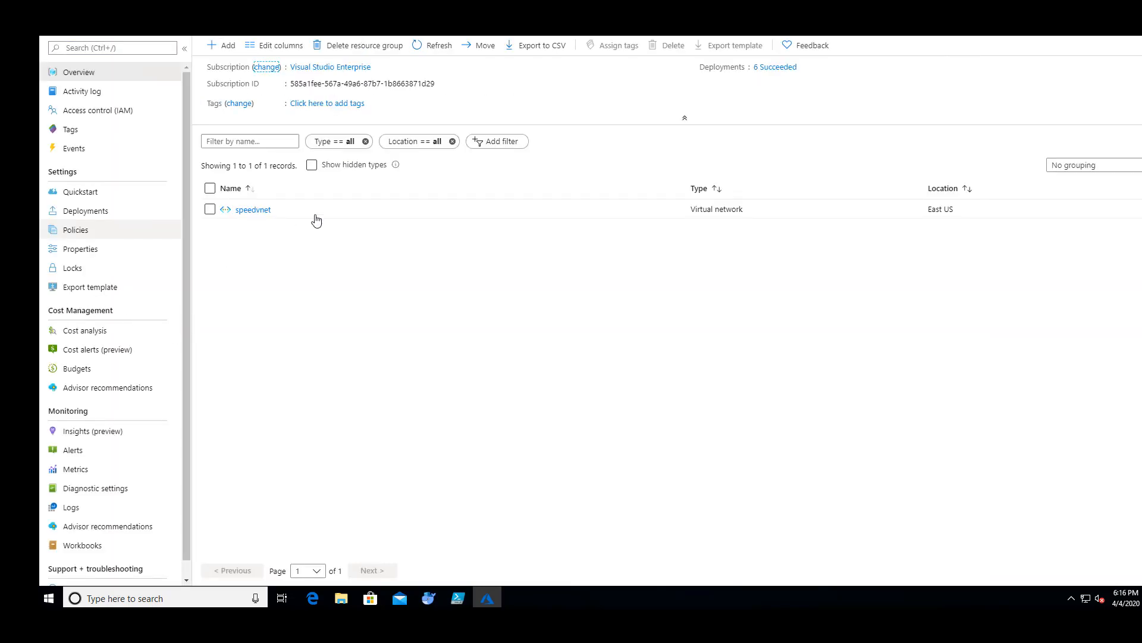
- Check the subnets of speedvnet and return to the resource group overview
left_click(252, 210)
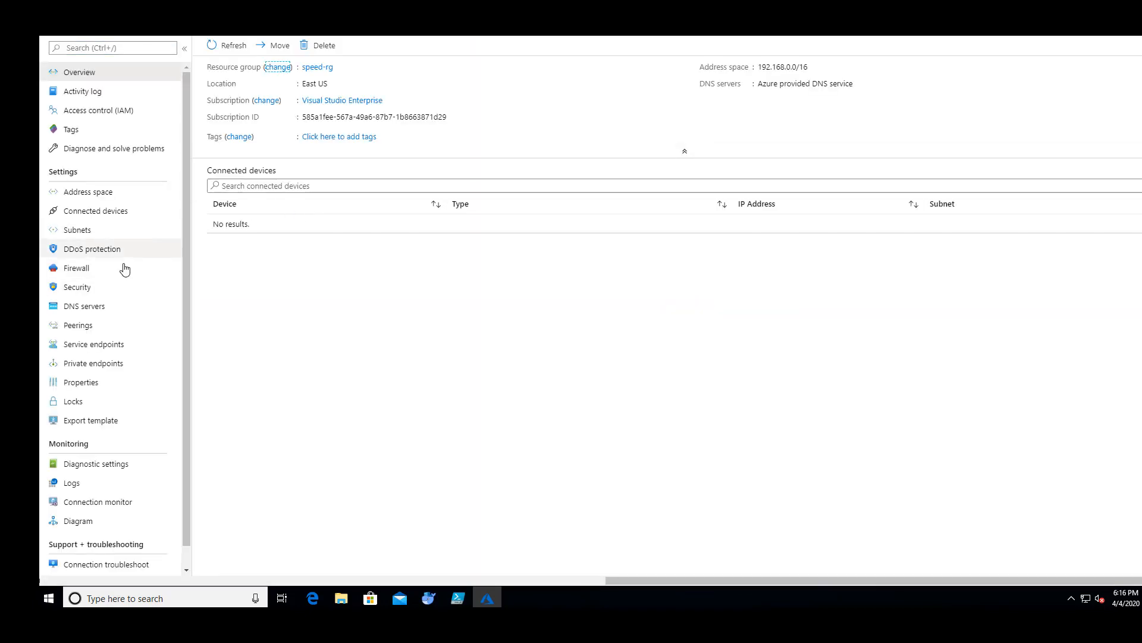
left_click(93, 232)
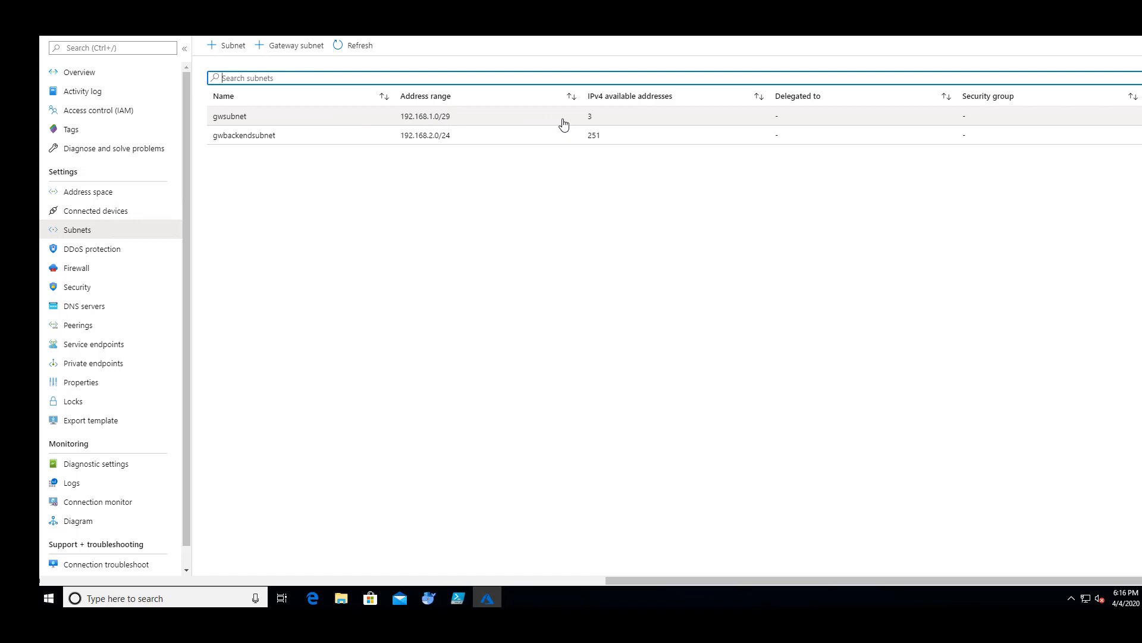
key("alt+Left")
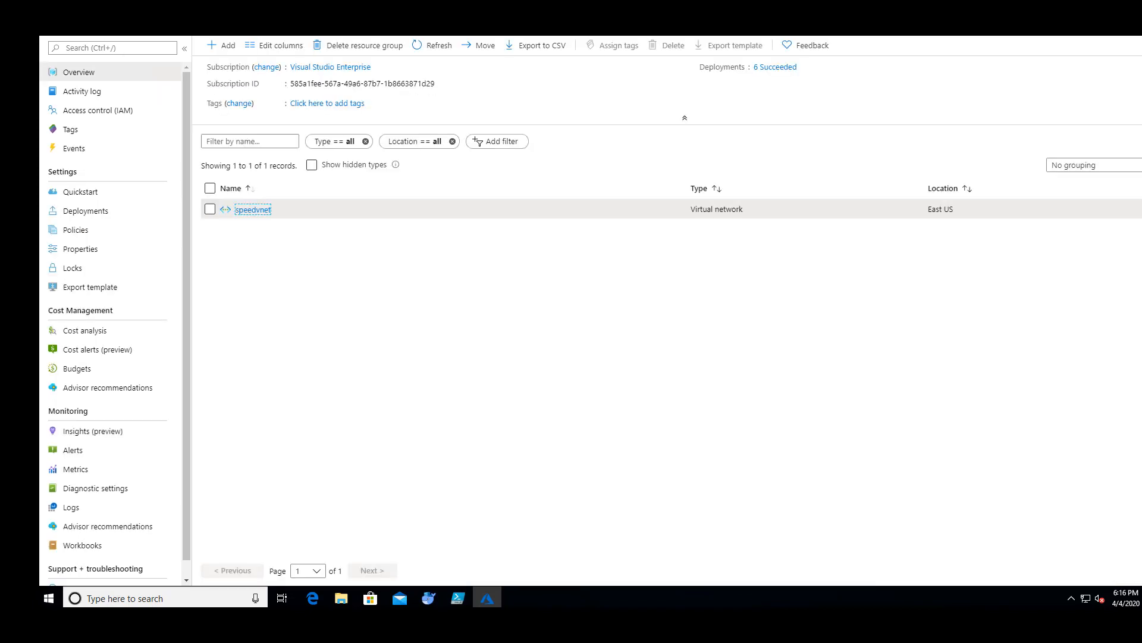
- Find Application Gateway in the marketplace and start creating one in the speed-rg resource group
left_click(223, 50)
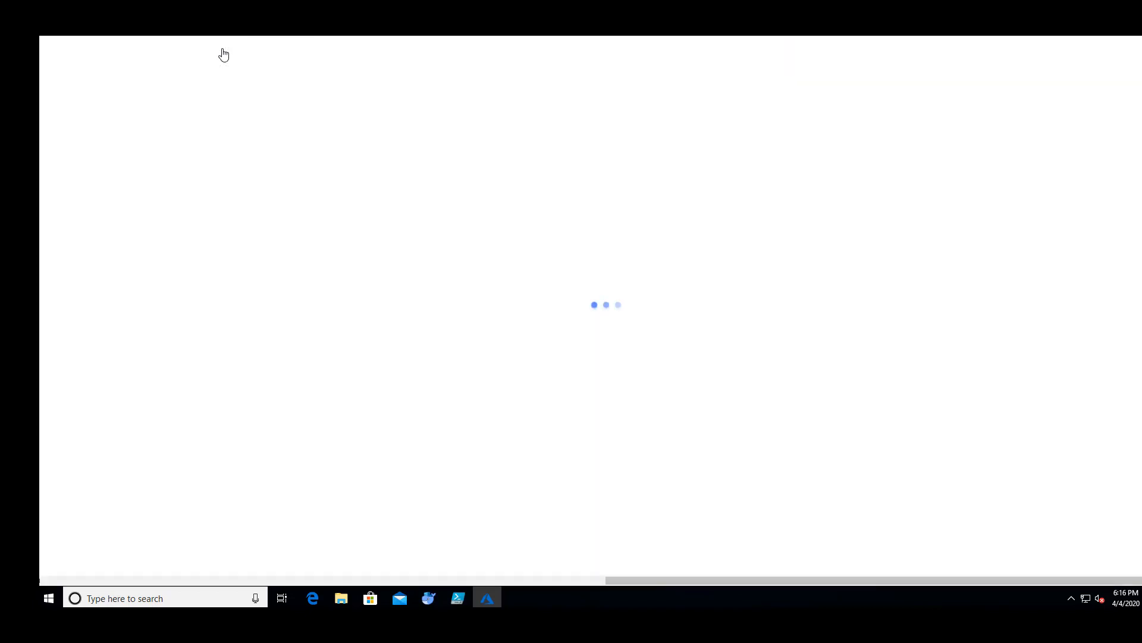
type("appli")
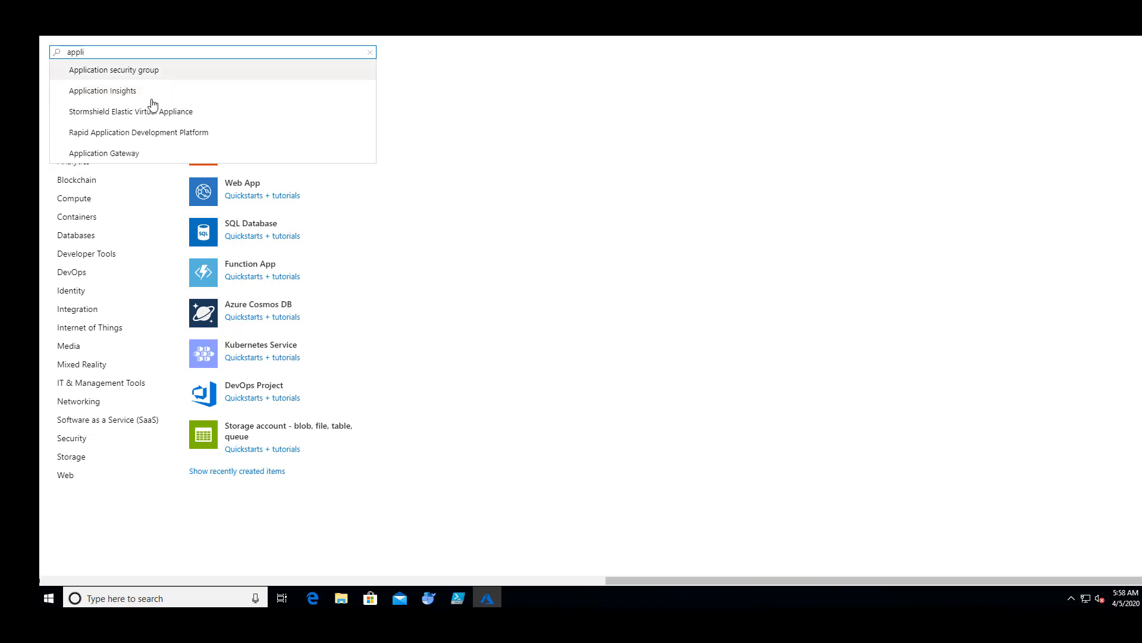
left_click(123, 153)
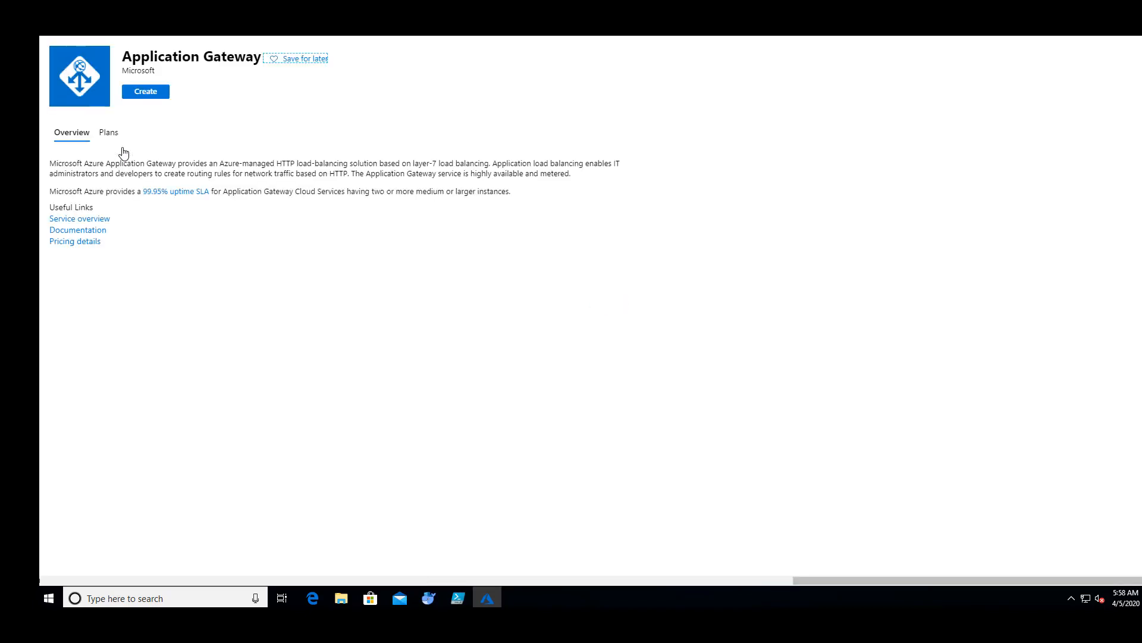
left_click(146, 92)
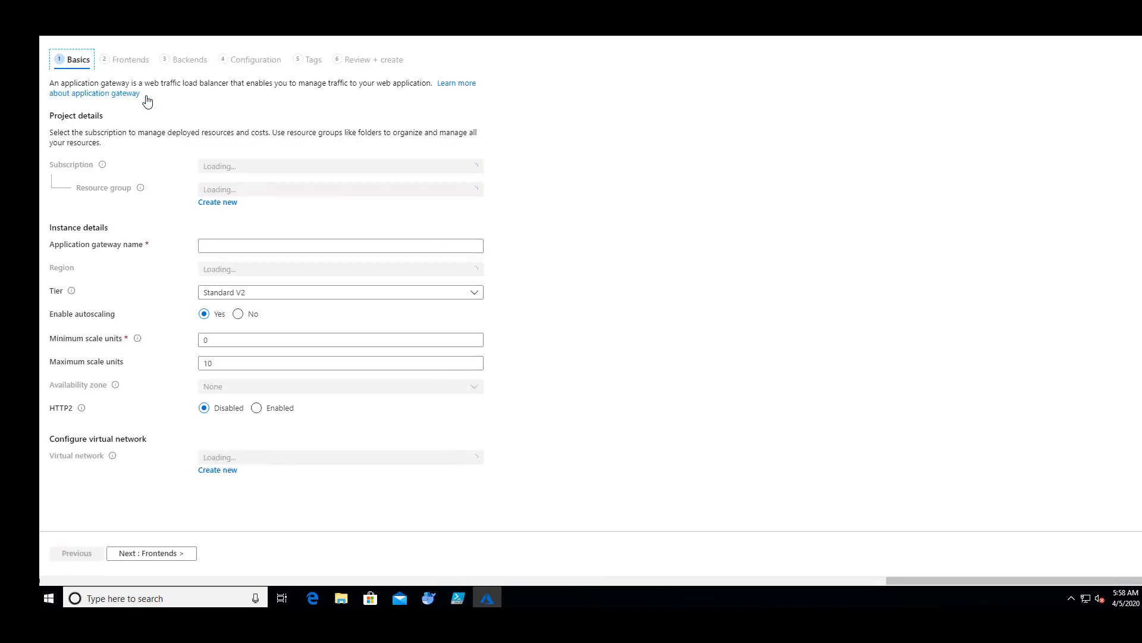
- Name the application gateway speedgw, with region (US) East US and the Standard tier
left_click(238, 244)
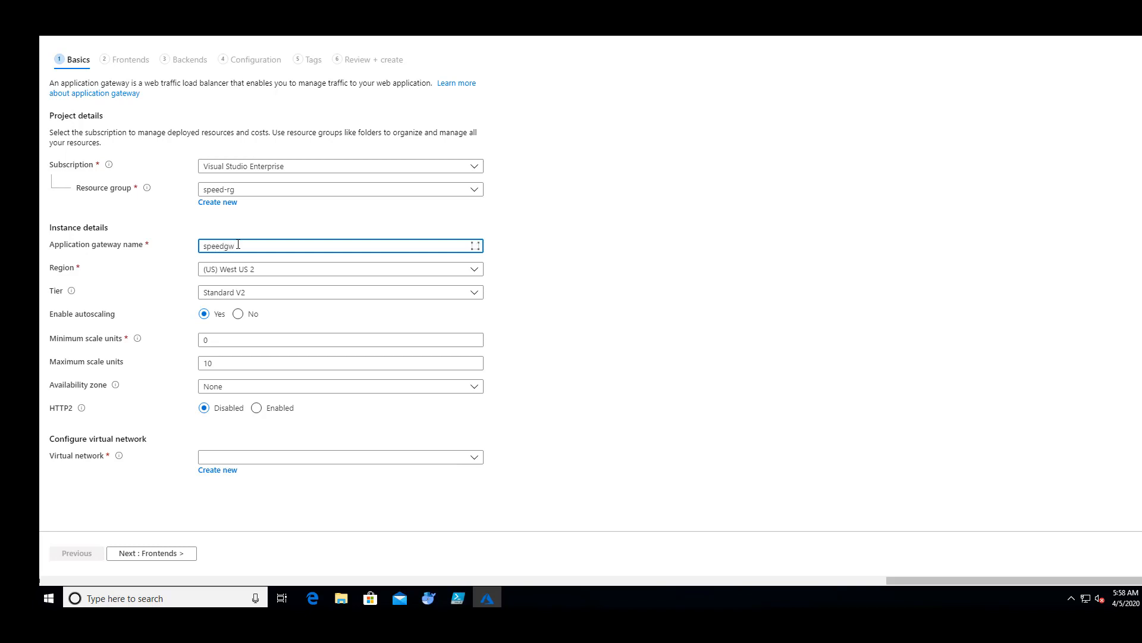
left_click(472, 269)
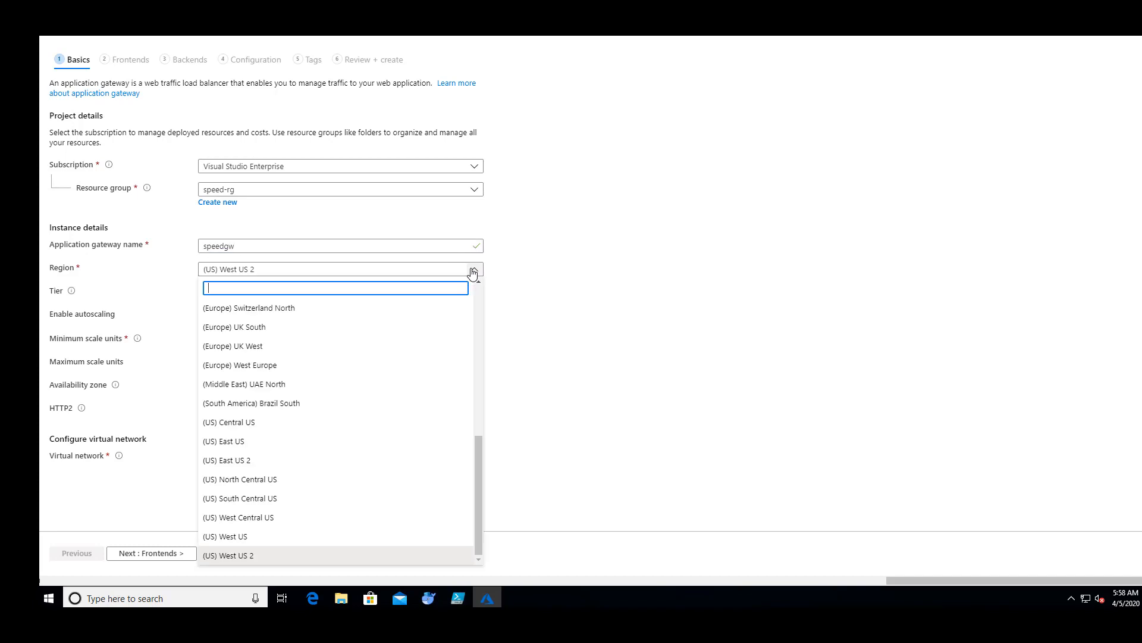
left_click(256, 441)
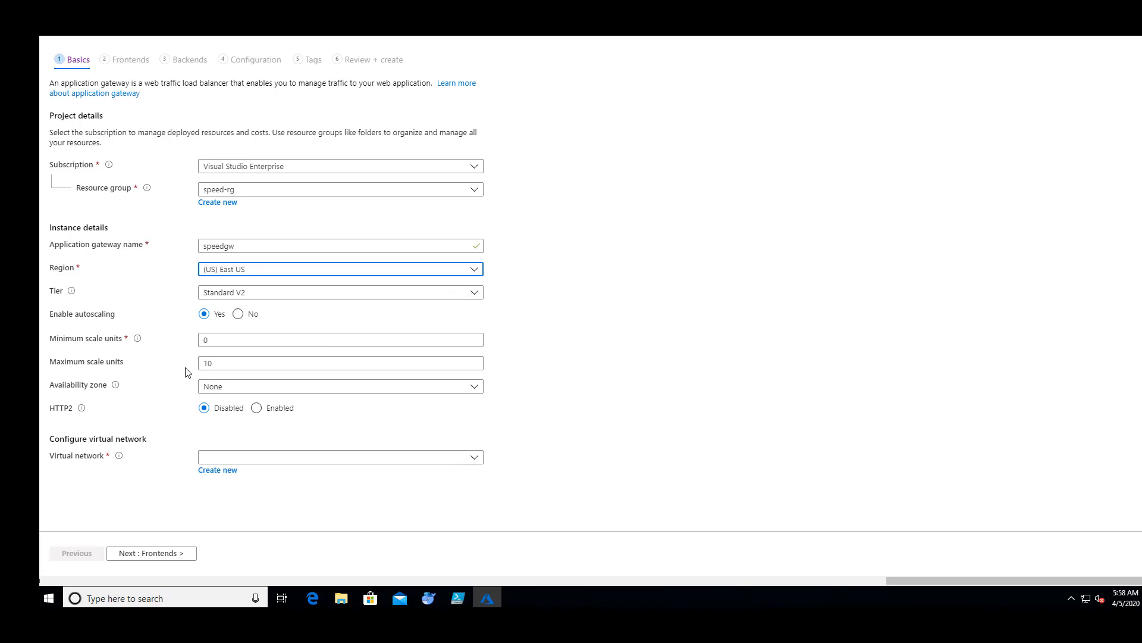
left_click(400, 293)
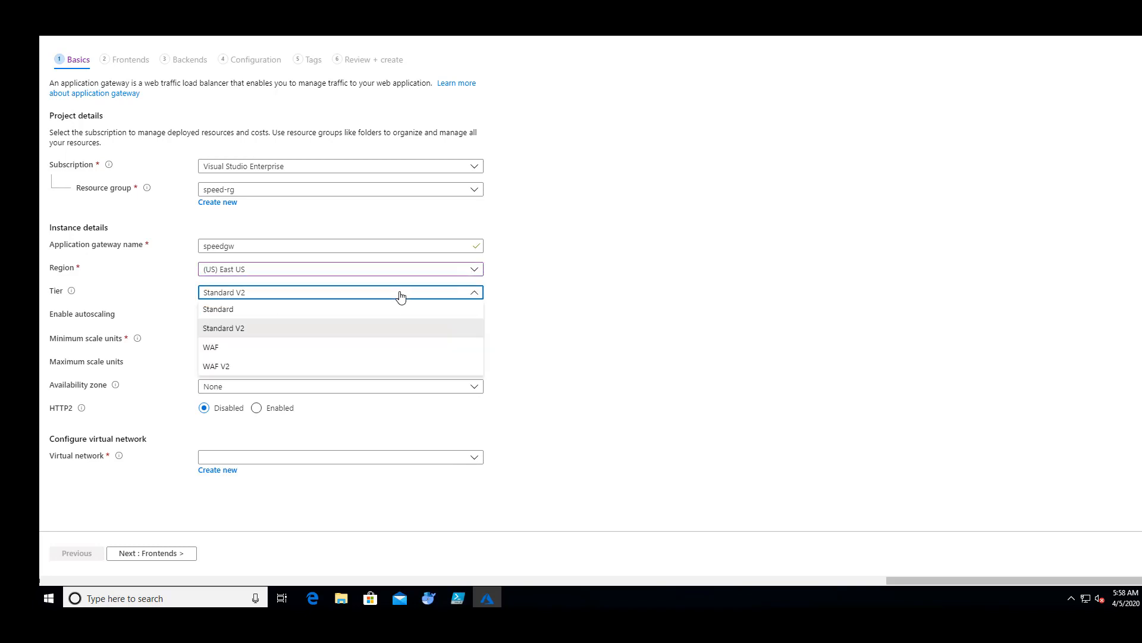
left_click(262, 309)
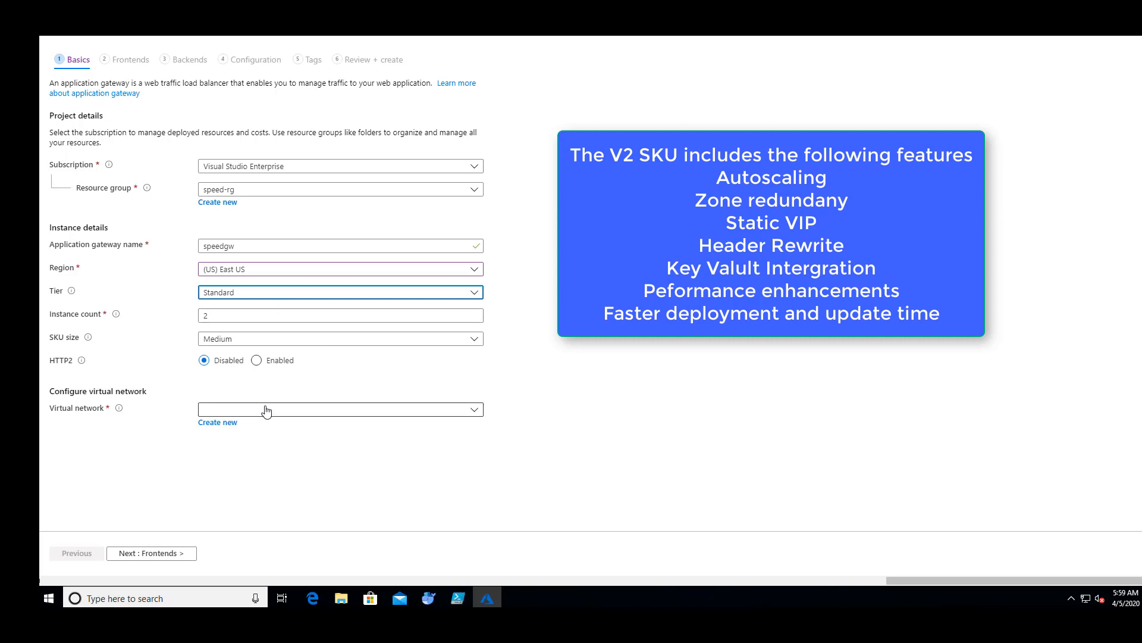
- Assign the gateway to virtual network speedvnet with subnet gwsubnet (192.168.1.0/29) and continue to the frontend settings
left_click(473, 412)
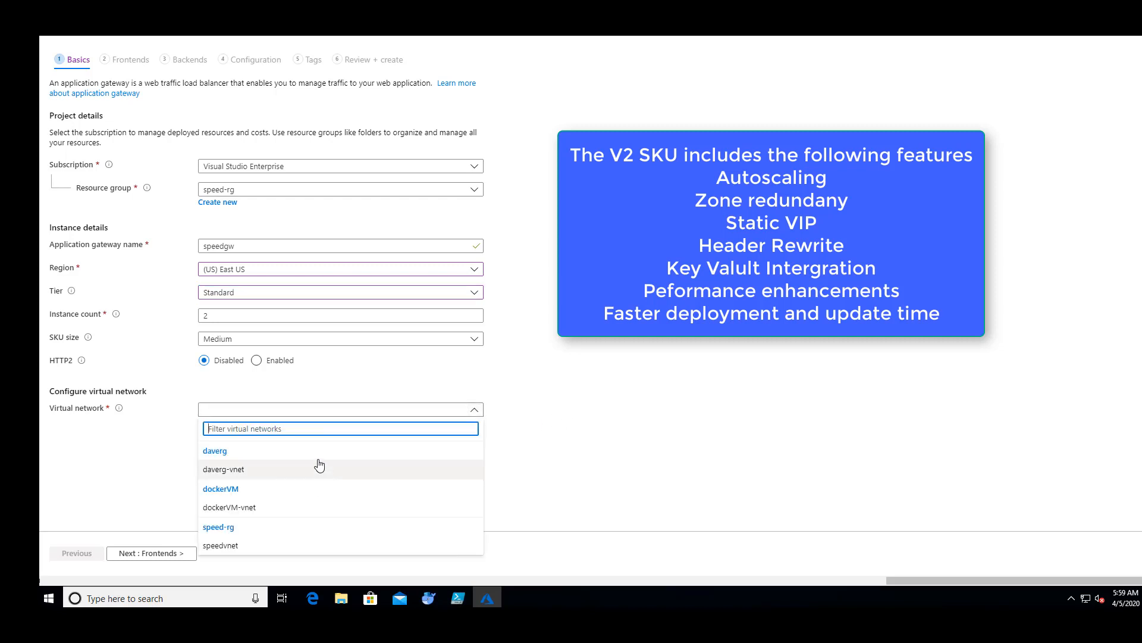
left_click(236, 543)
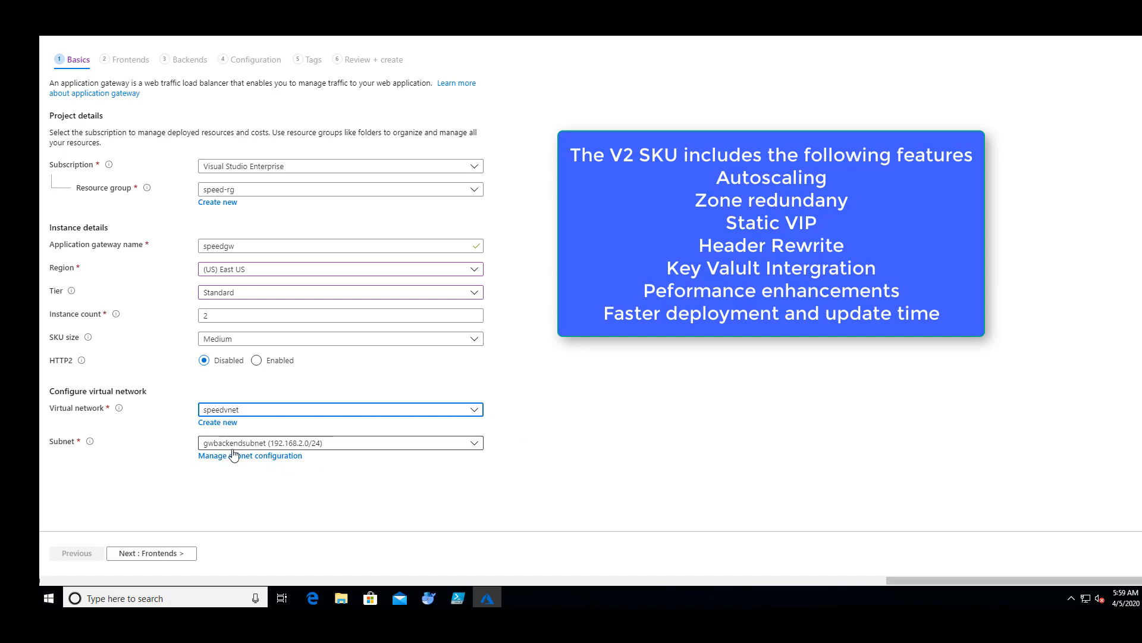
left_click(349, 449)
left_click(272, 514)
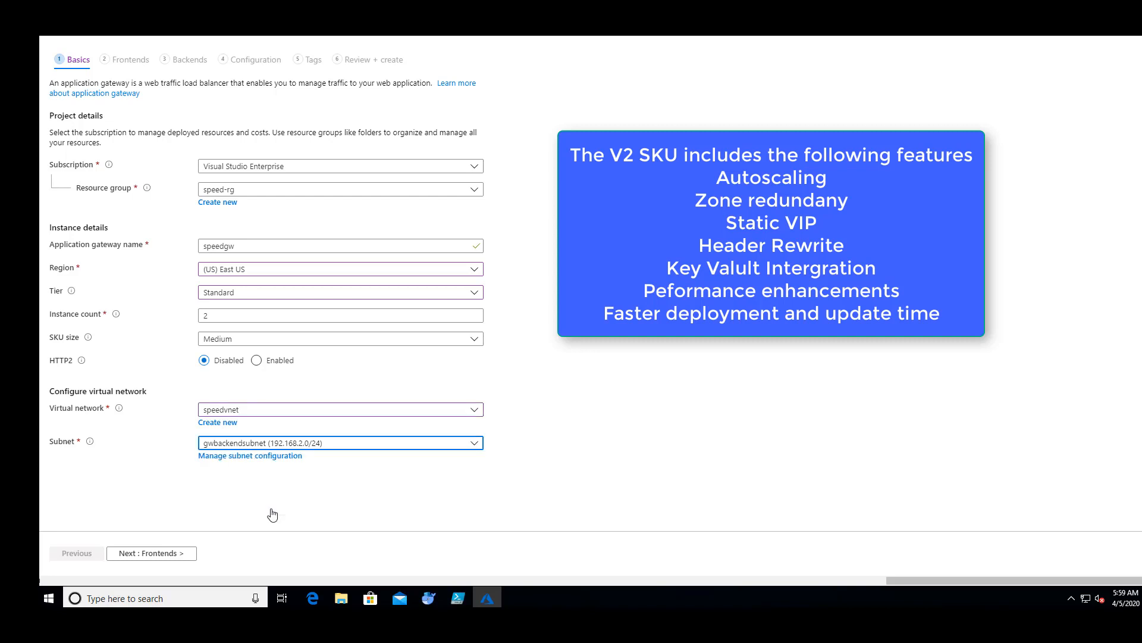
left_click(331, 449)
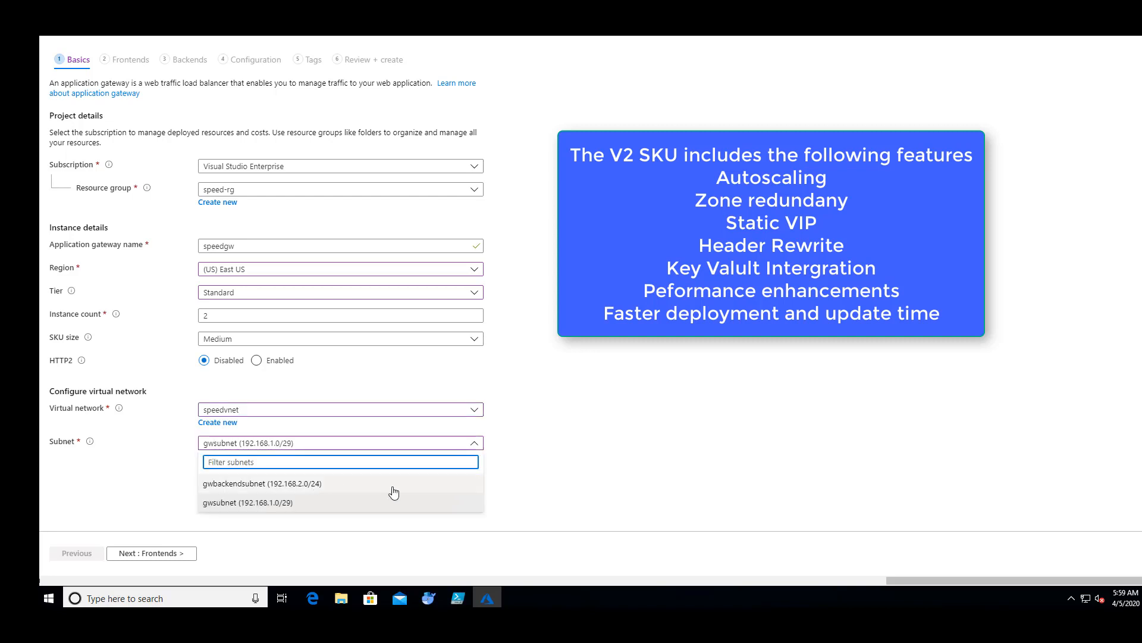
left_click(576, 468)
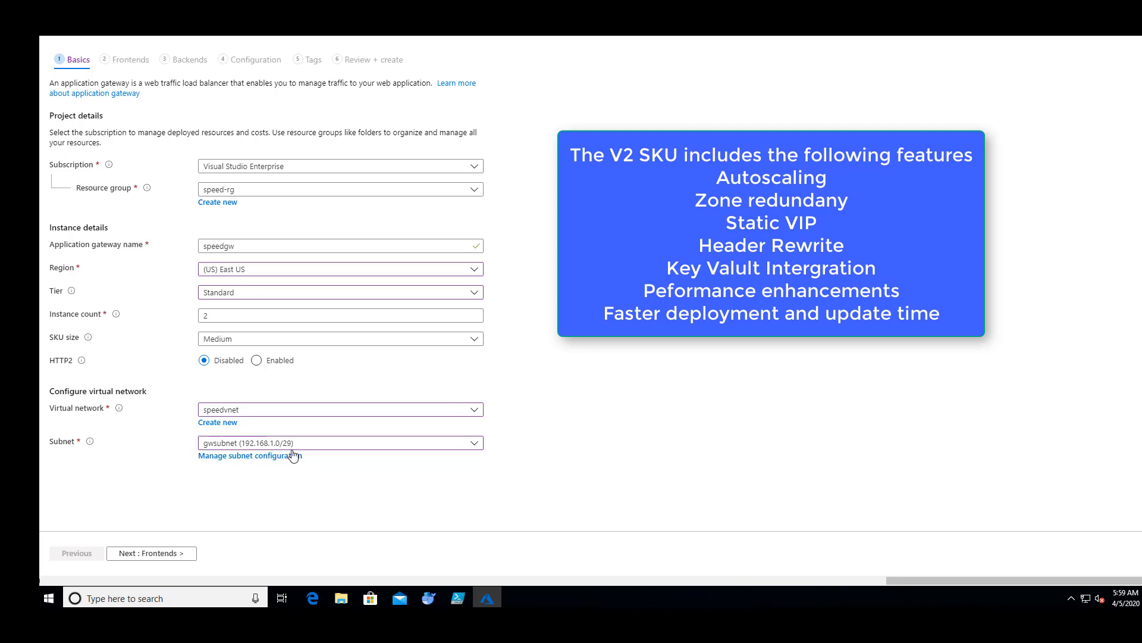
left_click(170, 556)
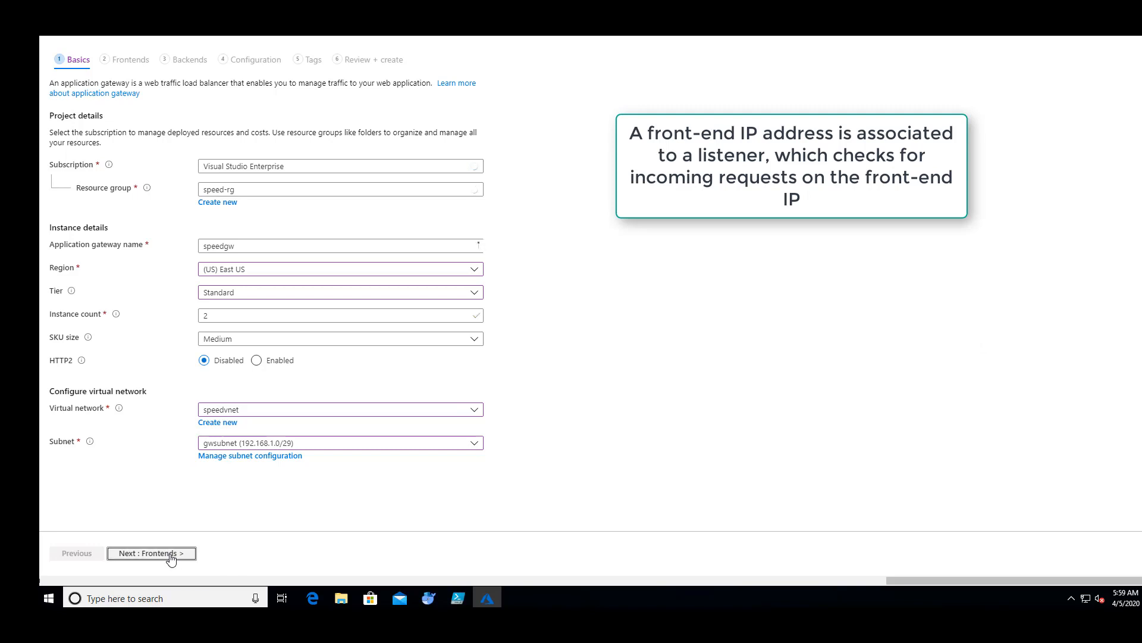